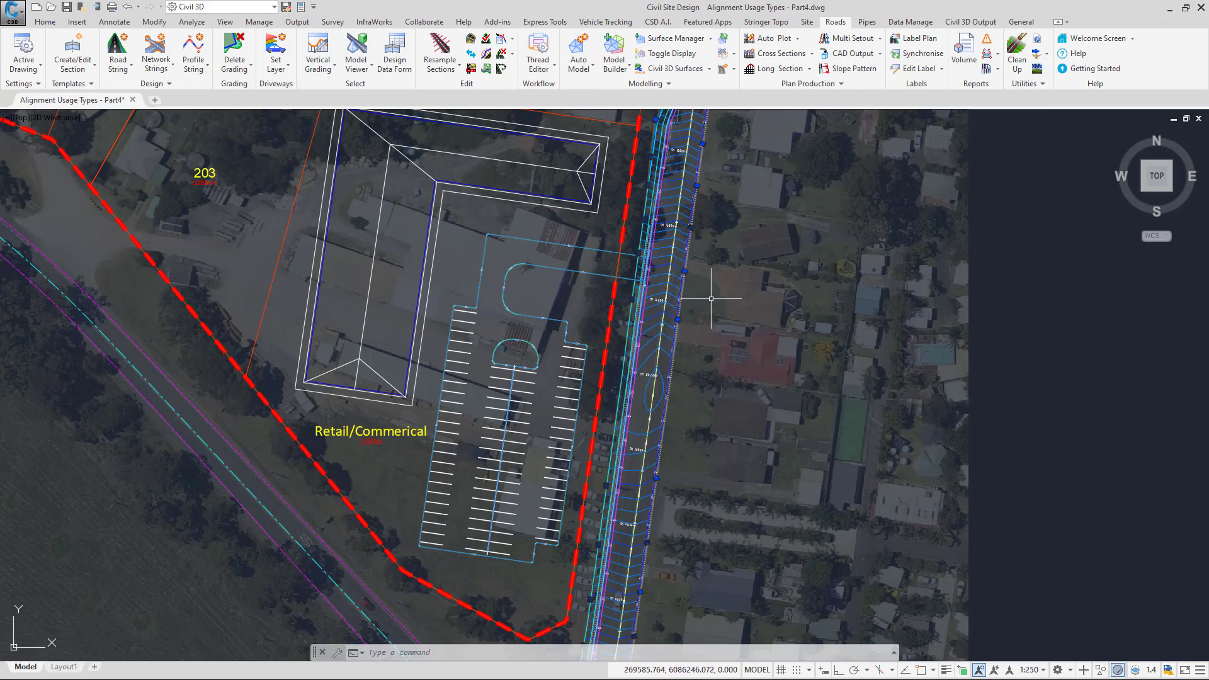
- Start Project Assist for the Ilett Street carpark, dish and island alignments and move the Alignment Usage dialog clear of the plan
mouse_move(711, 298)
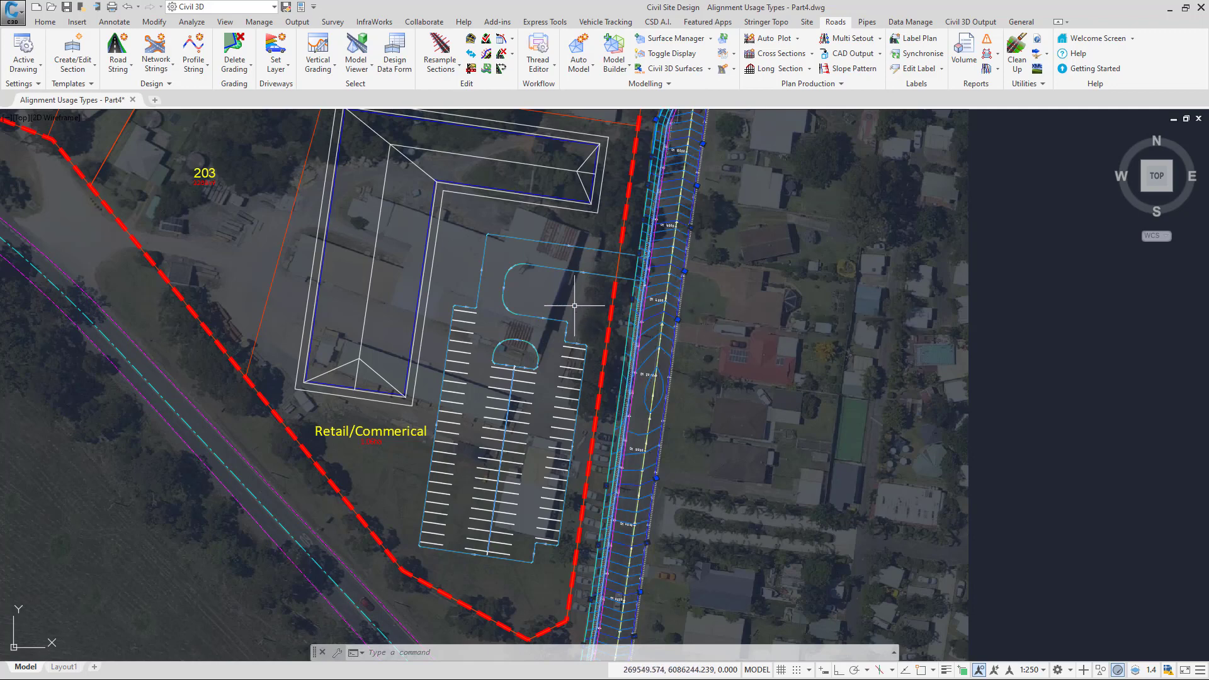
mouse_move(574, 305)
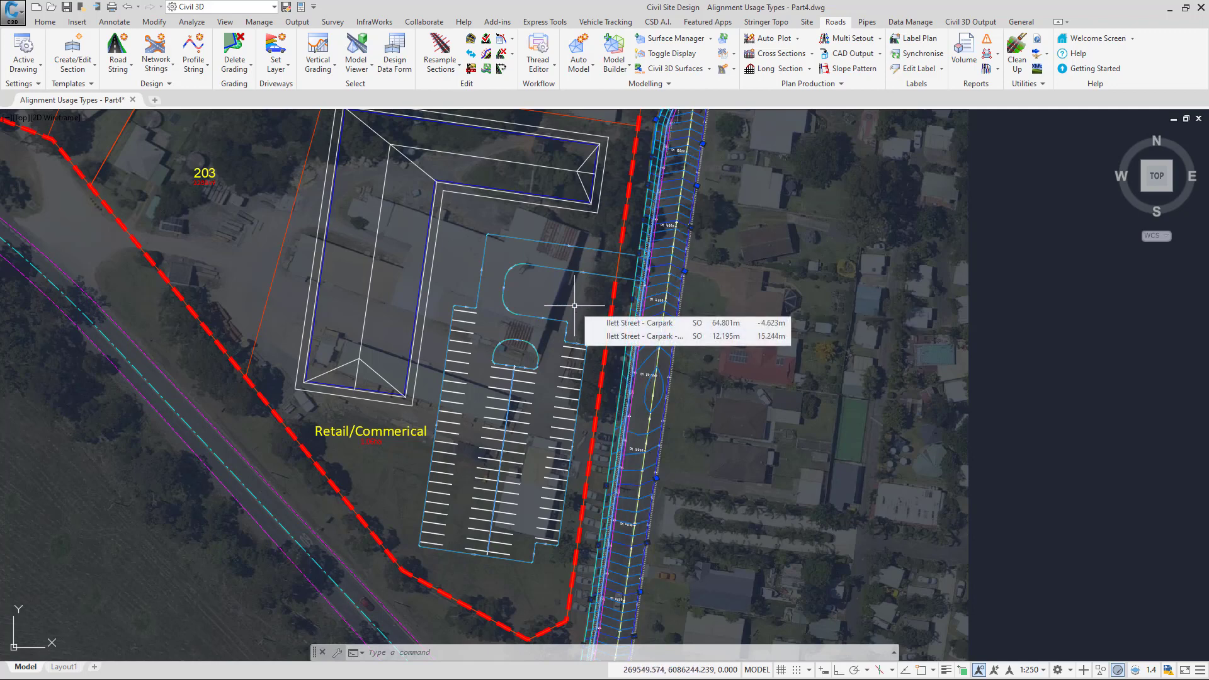
click(657, 24)
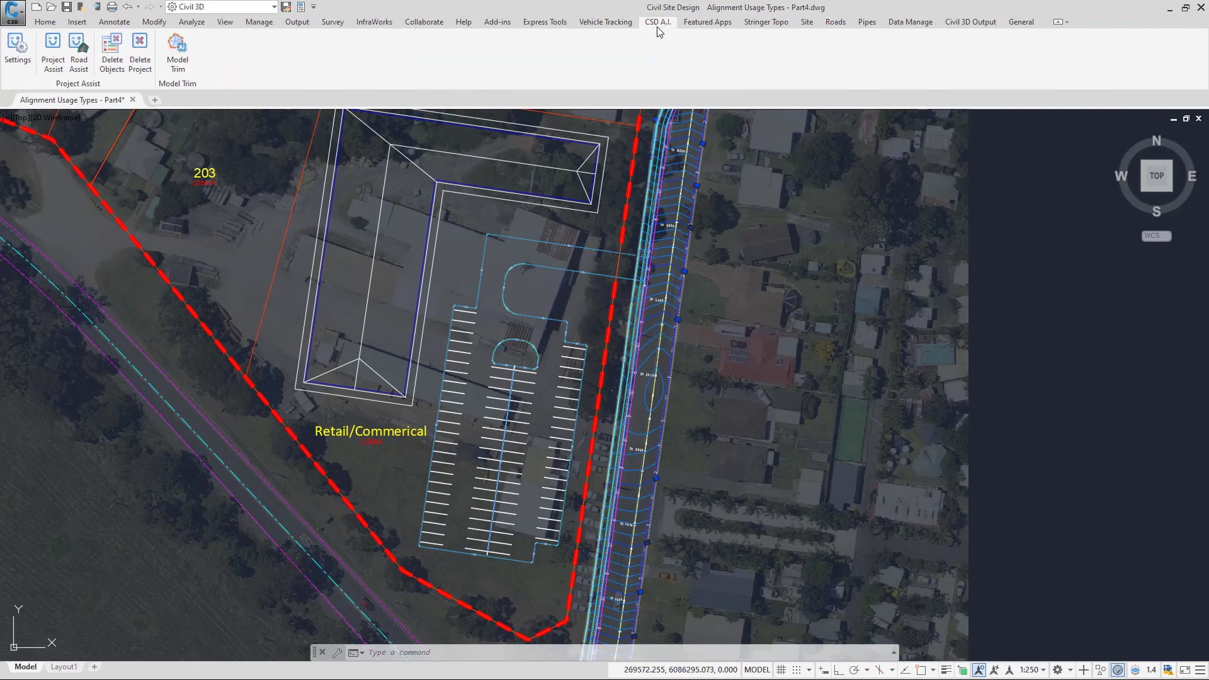
click(54, 61)
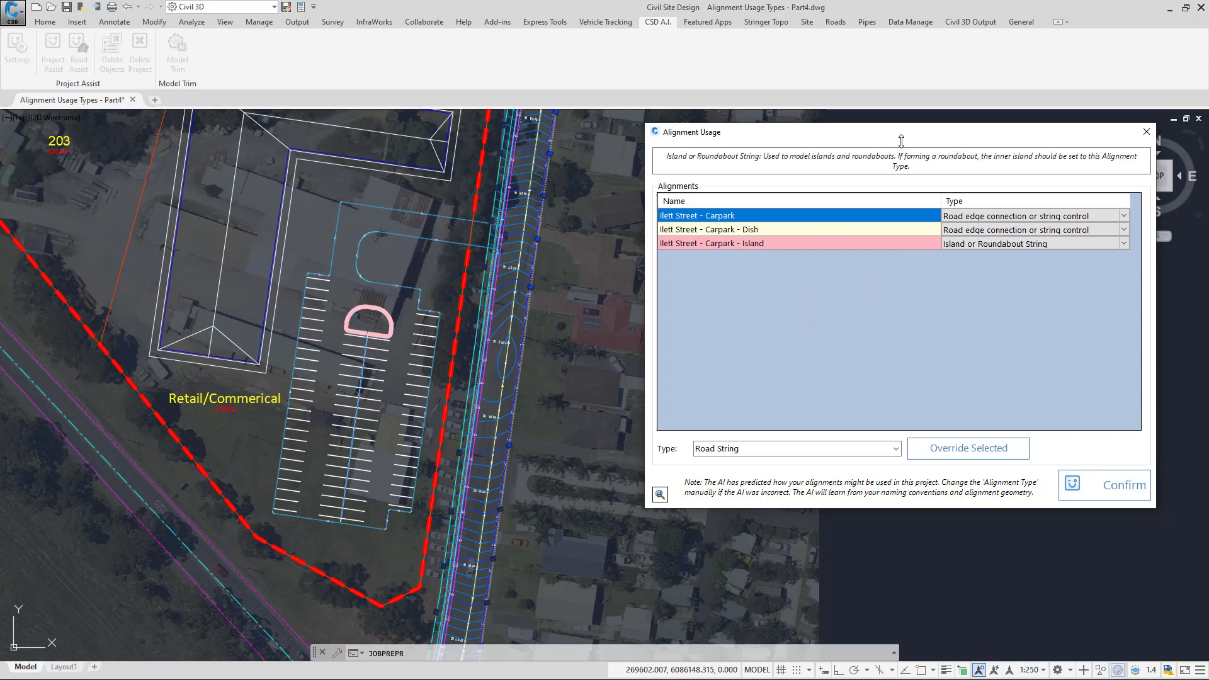
drag(899, 141, 830, 174)
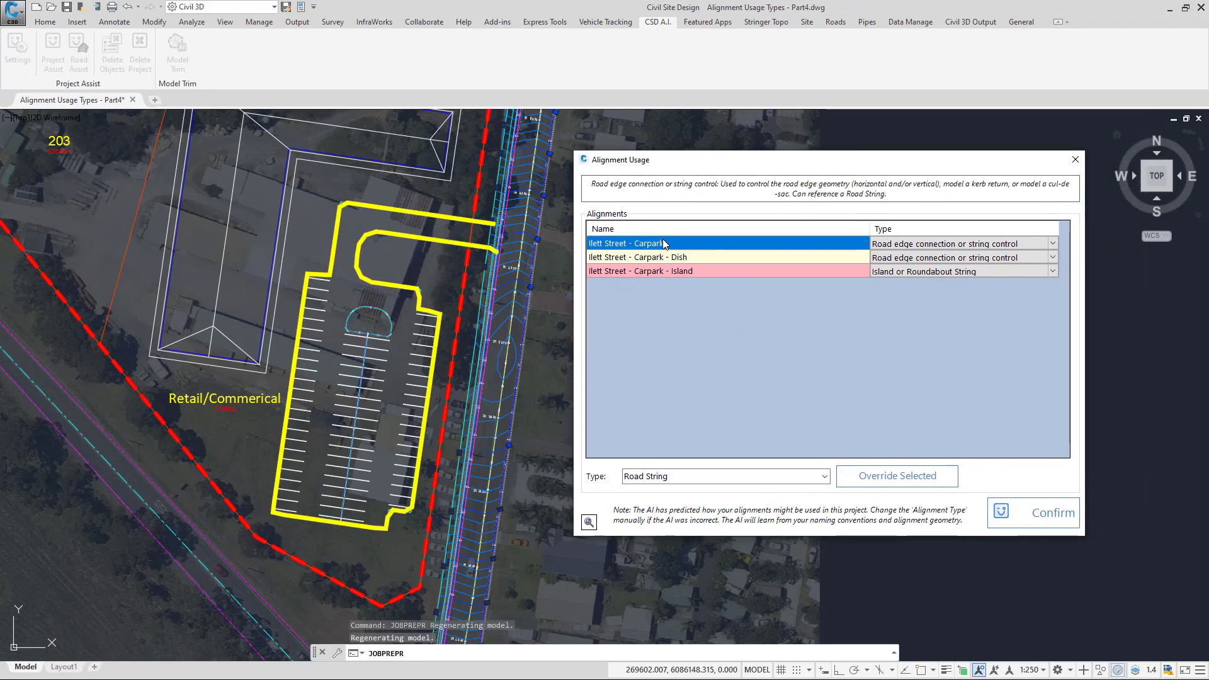
- Assign the usage type Road edge connection or string control to the Ilett Street - Carpark and Carpark - Dish alignments
click(1052, 244)
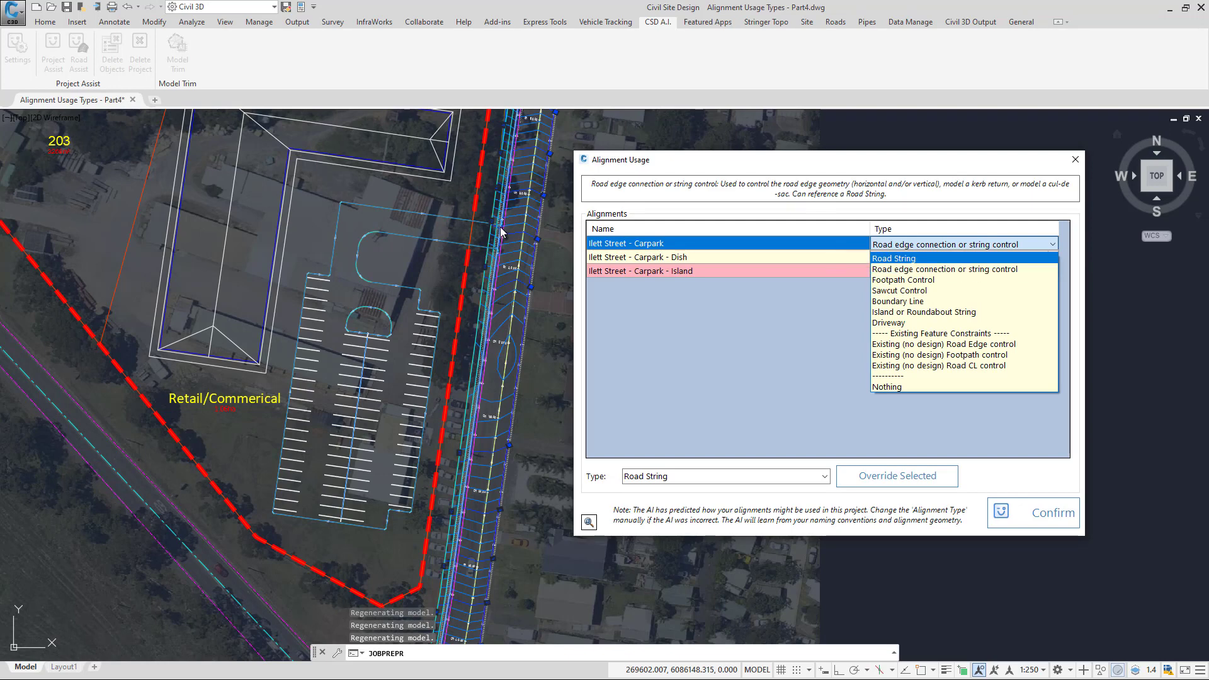
click(497, 254)
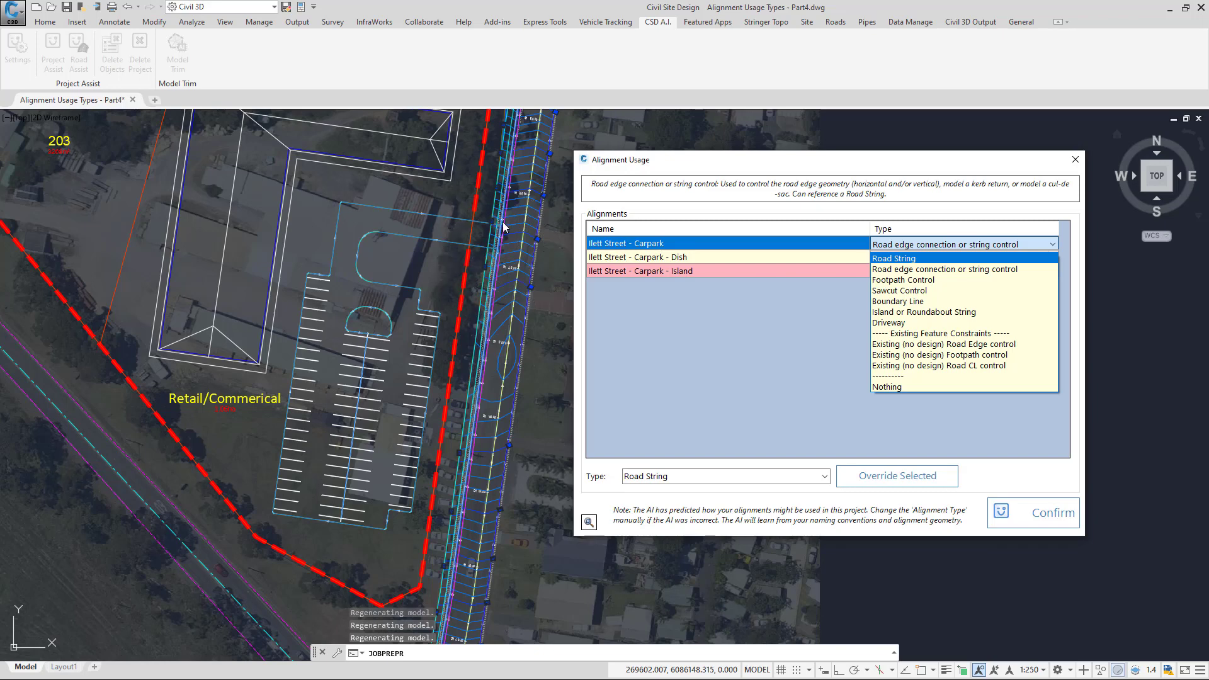
click(996, 270)
click(963, 259)
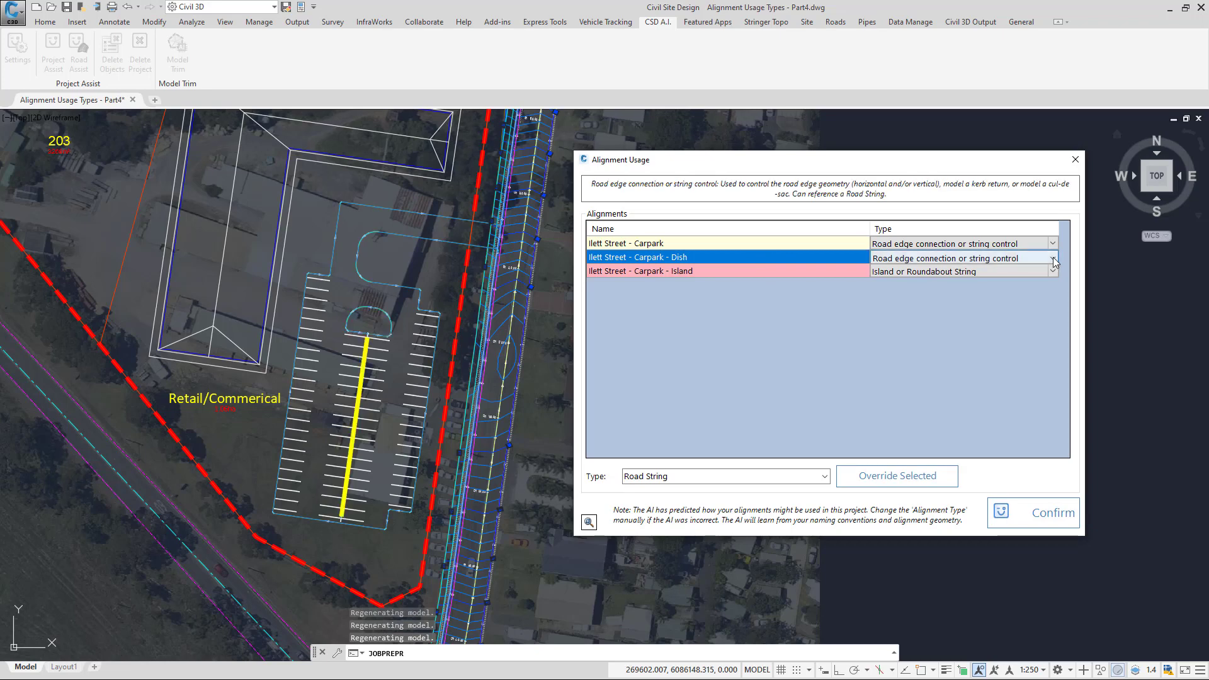
click(982, 258)
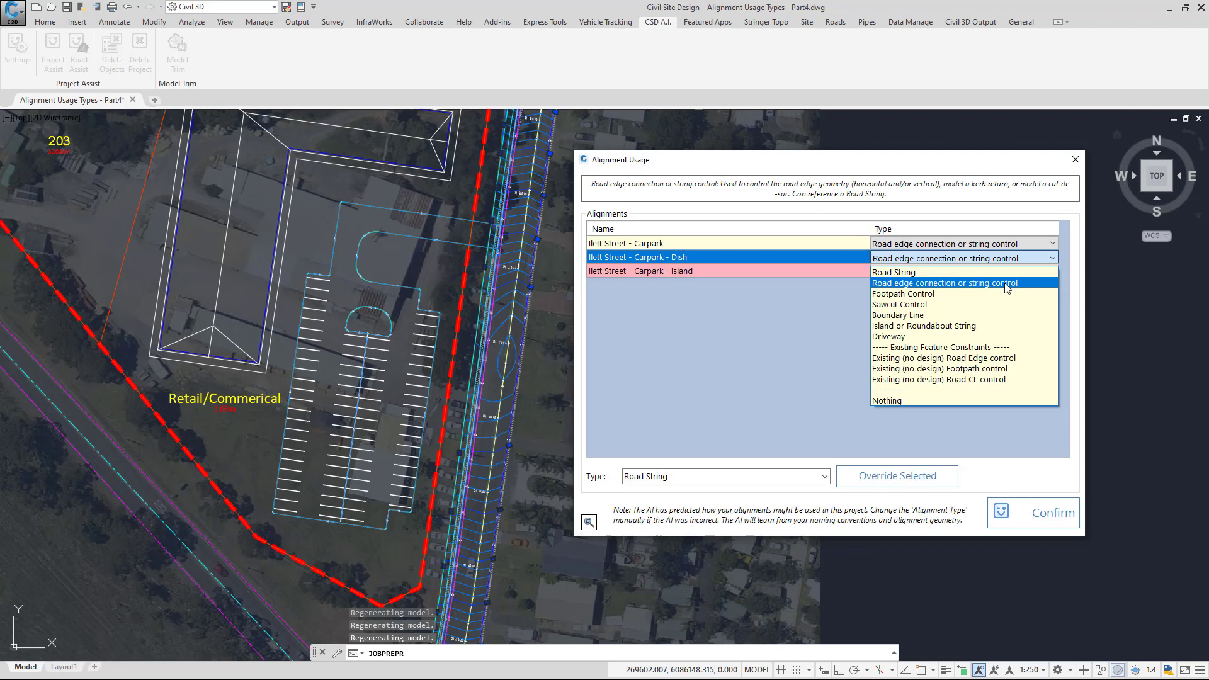
click(1006, 284)
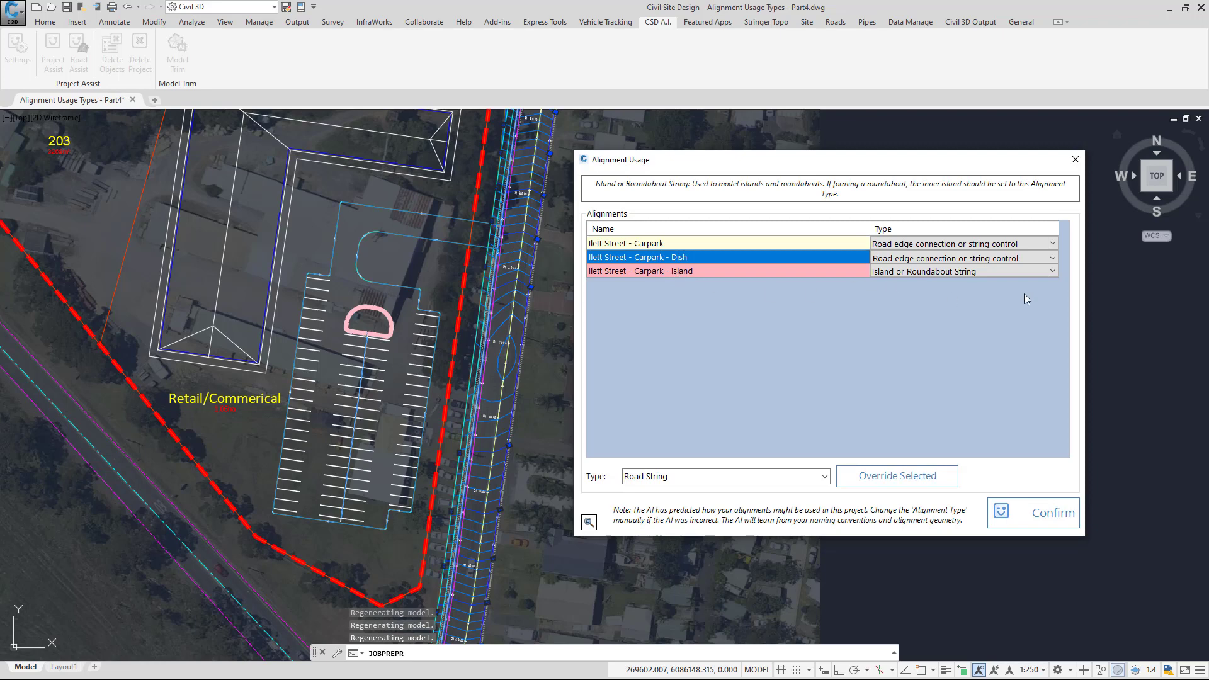
- Set the Ilett Street - Carpark - Island alignment to Island or Roundabout String and confirm the alignment usage
click(1052, 270)
click(1053, 272)
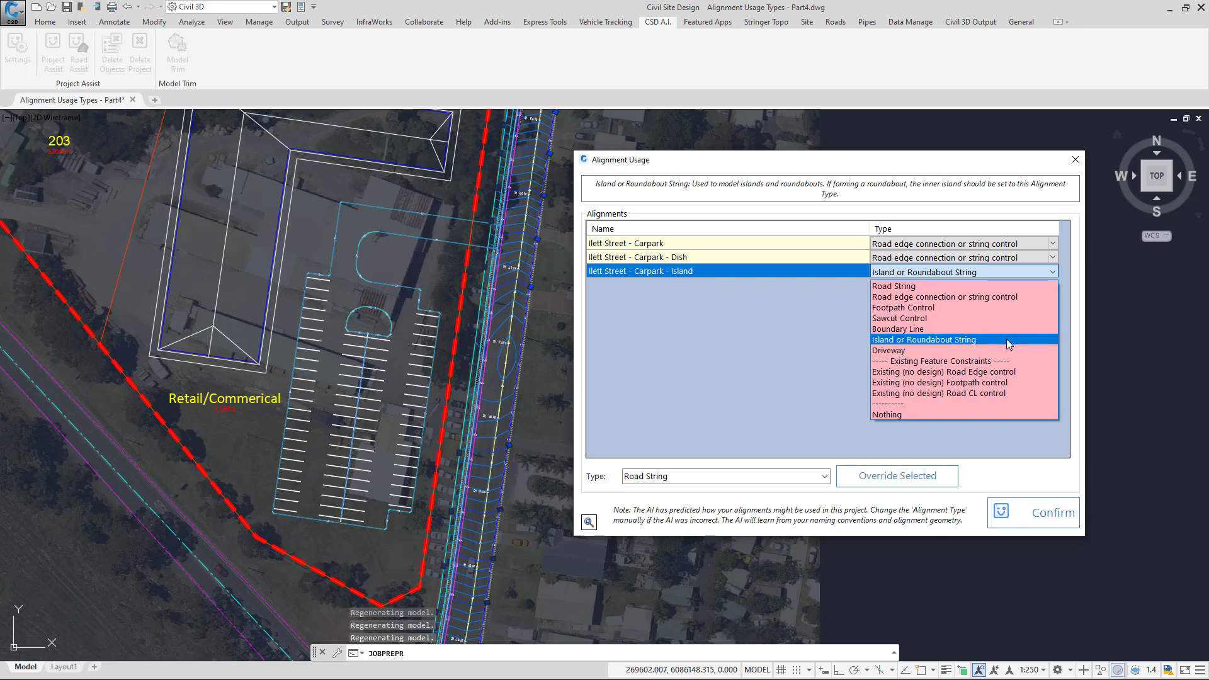
click(764, 320)
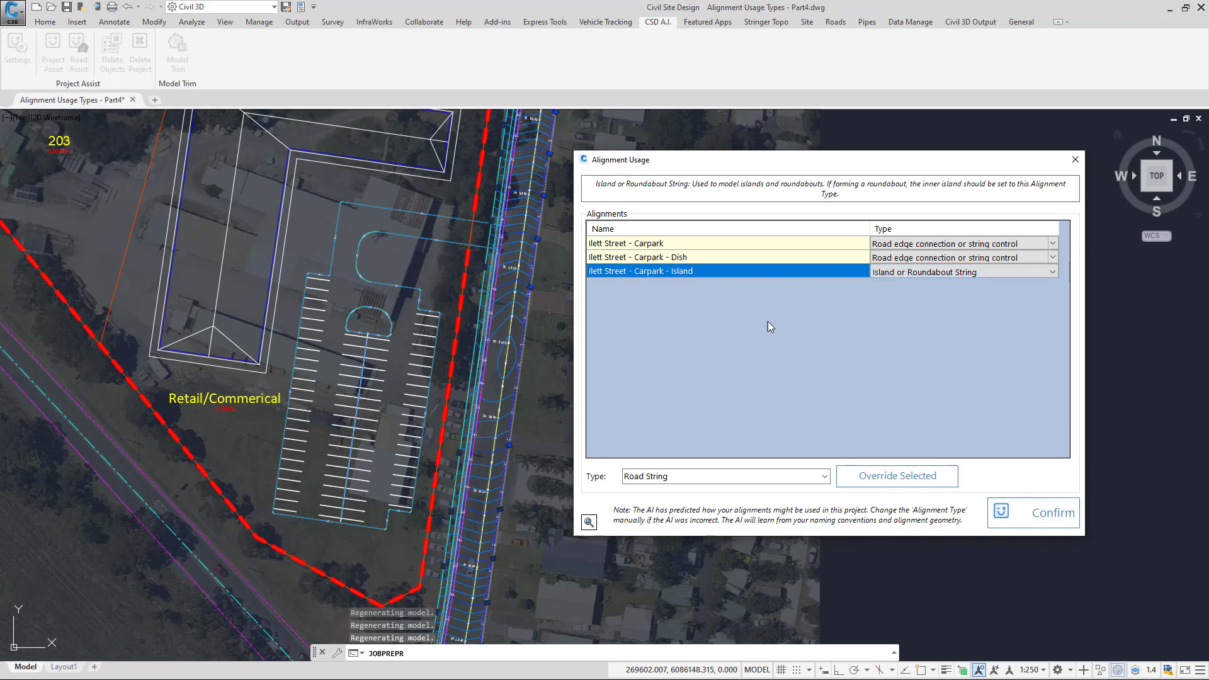
click(1033, 524)
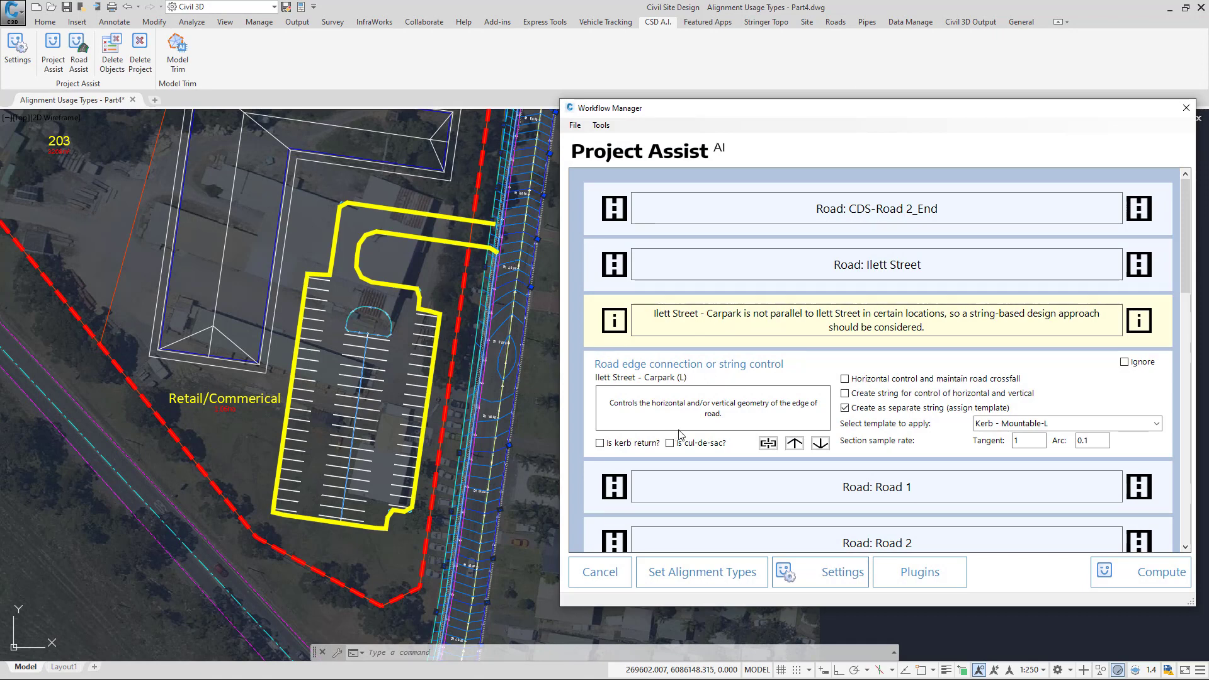
- Dissociate the Ilett Street - Carpark alignment from its road so it is listed among the unassociated alignments
click(768, 444)
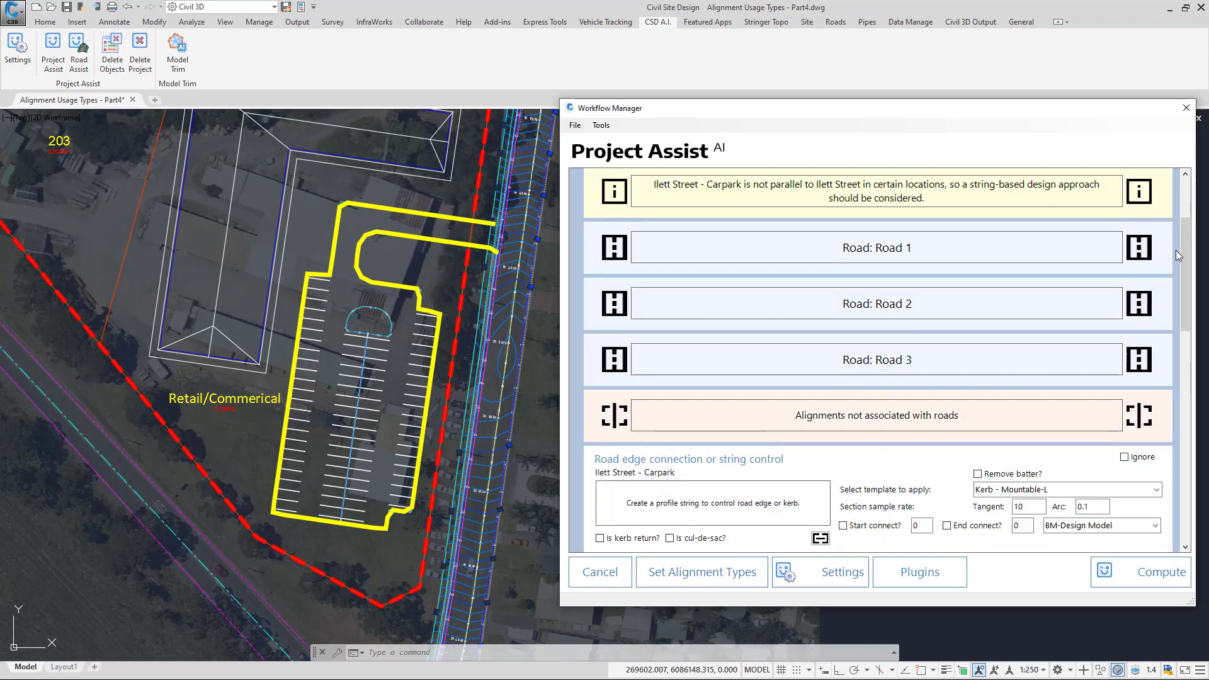
scroll(1177, 255, down, 3)
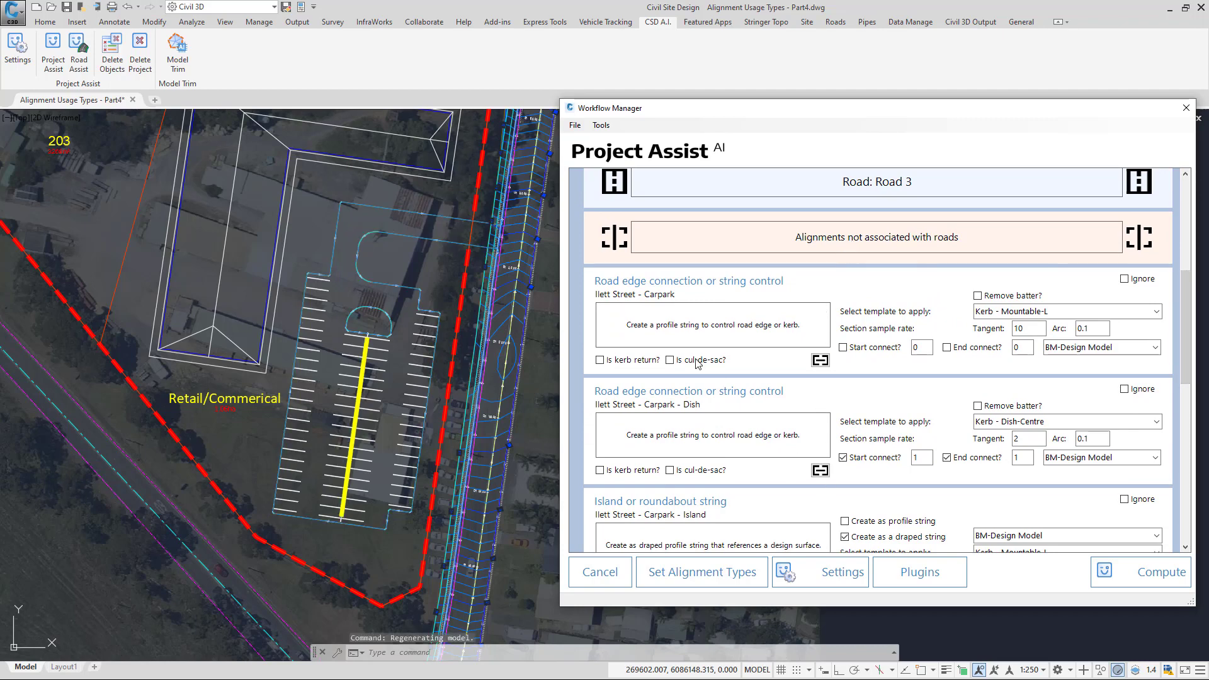
click(469, 244)
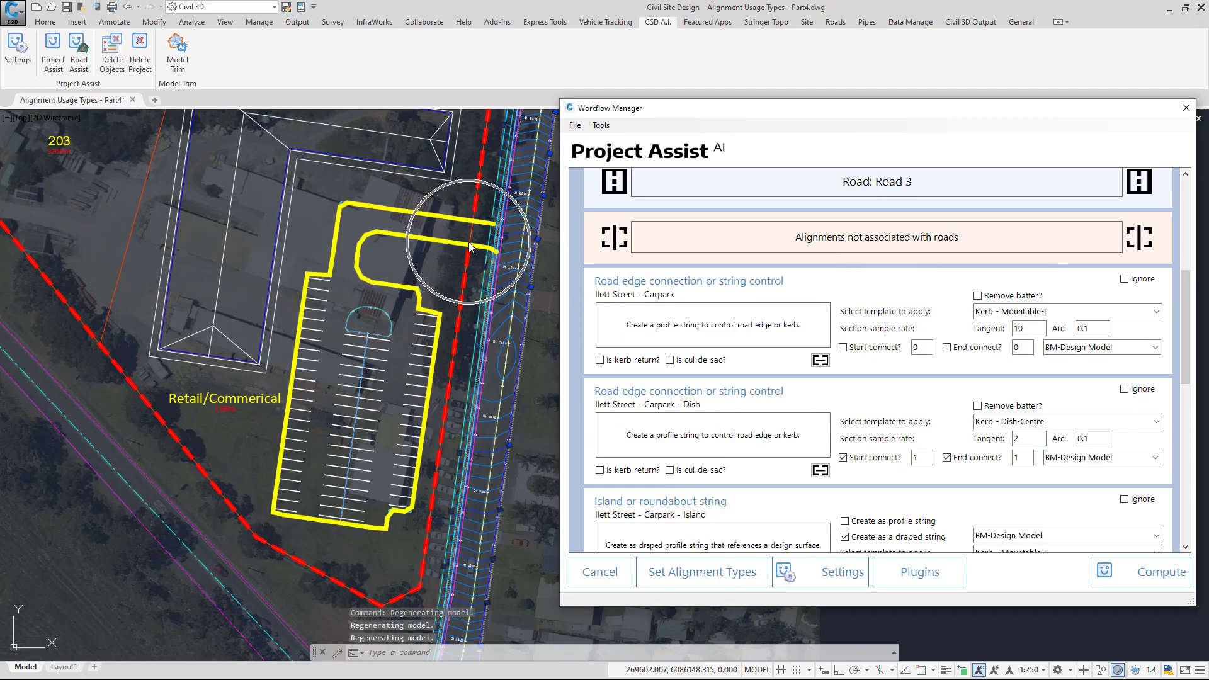
click(516, 252)
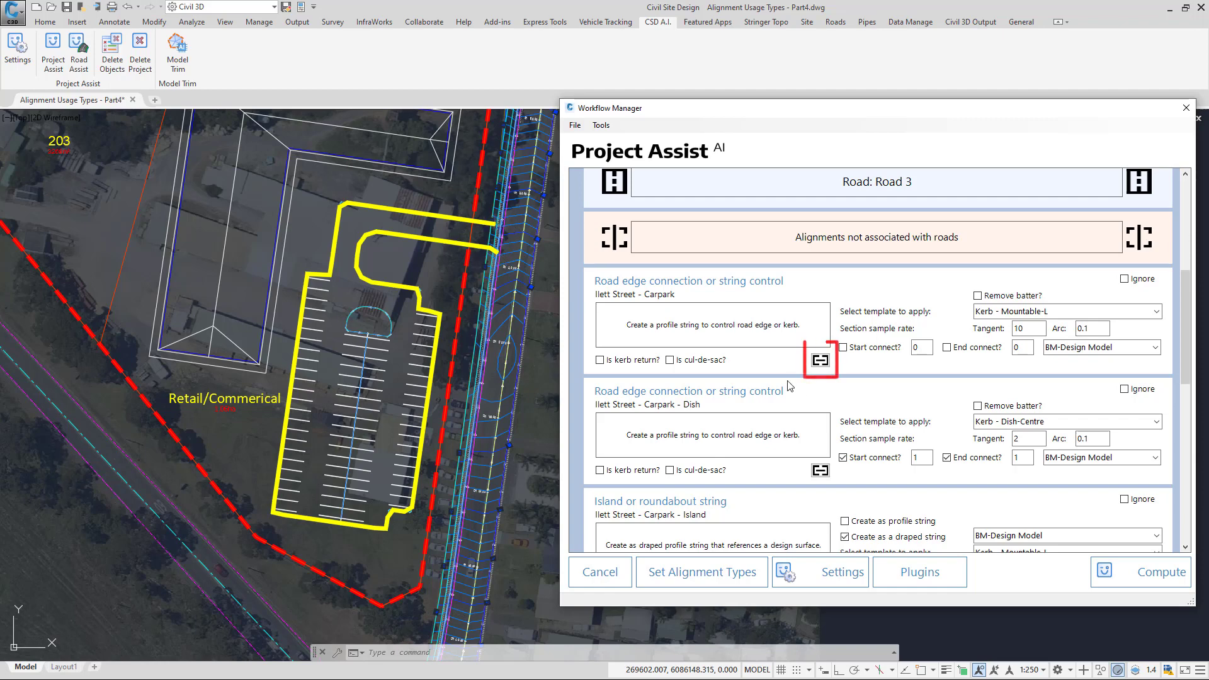
- Associate the Ilett Street - Carpark alignment with the road Ilett Street
click(820, 361)
click(820, 362)
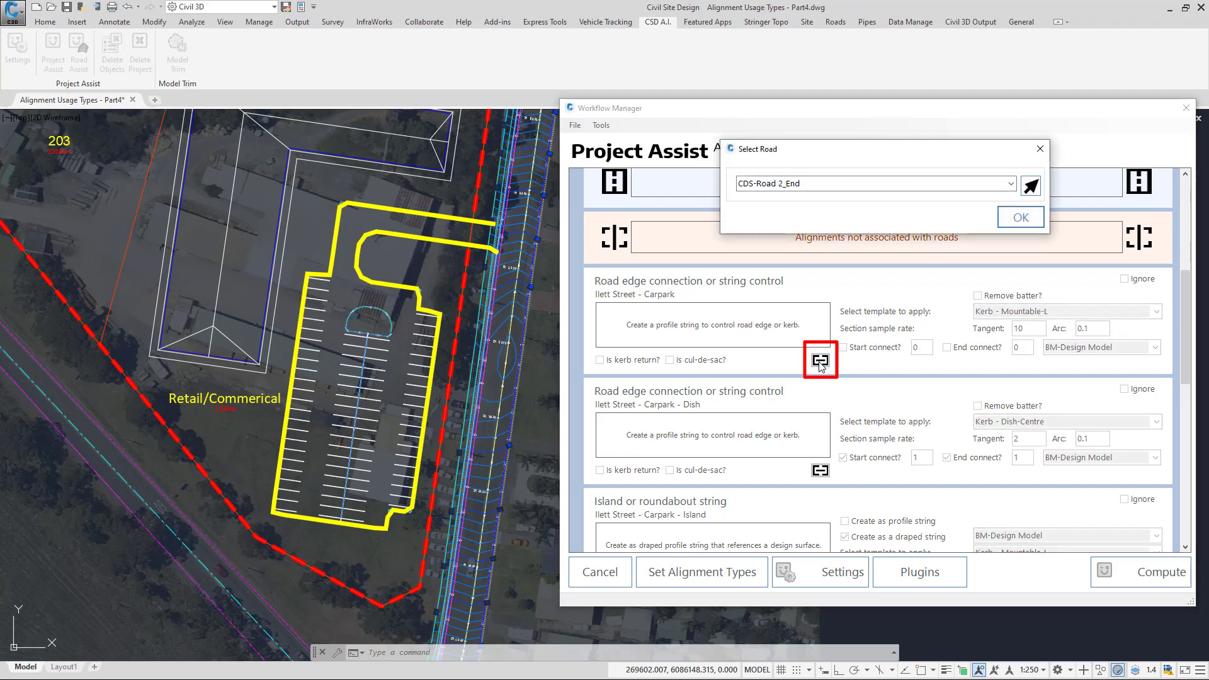
click(1011, 184)
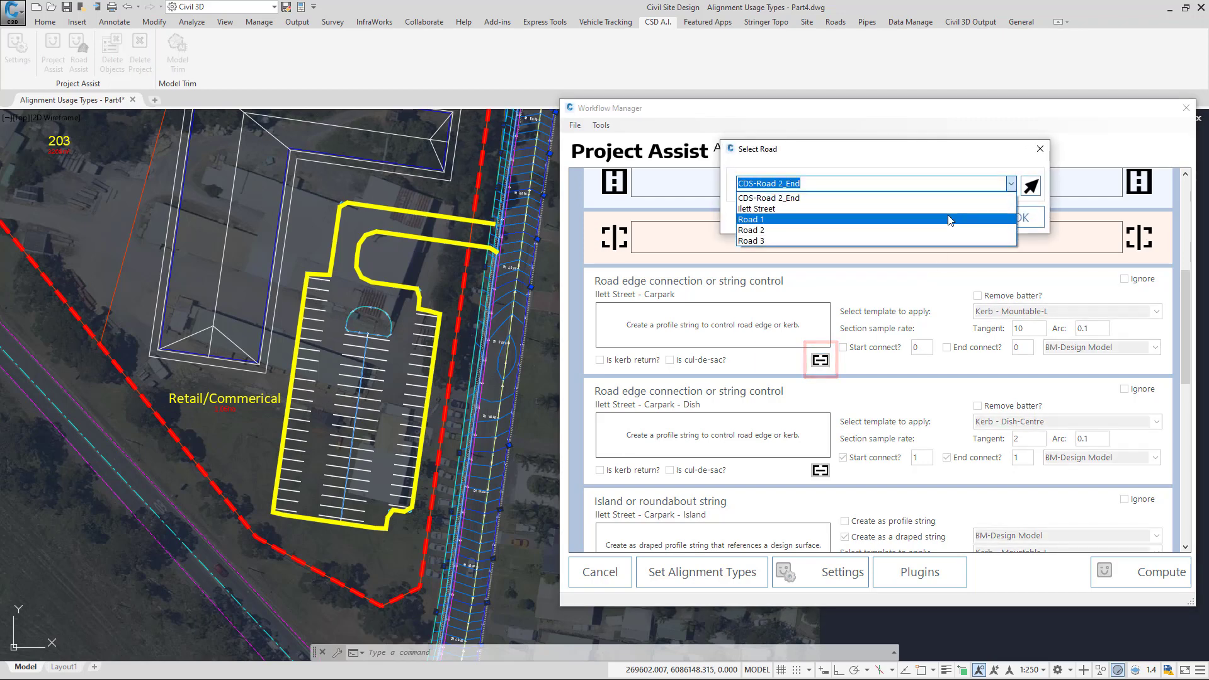
click(1006, 216)
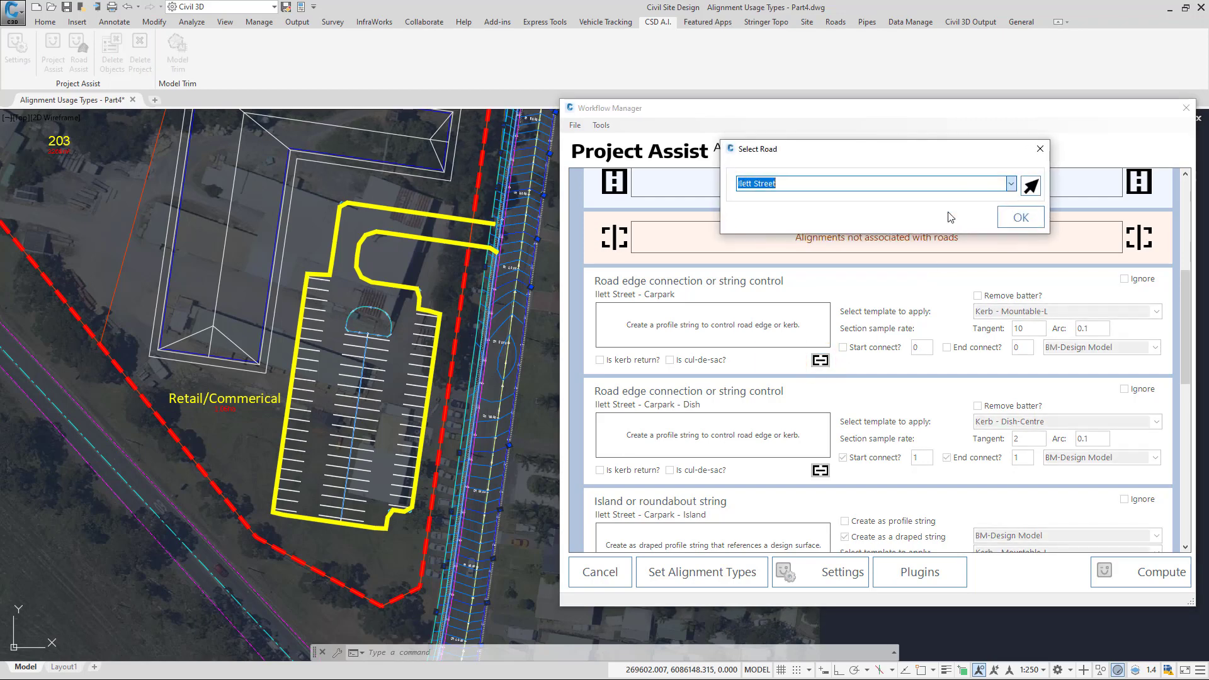
click(1020, 217)
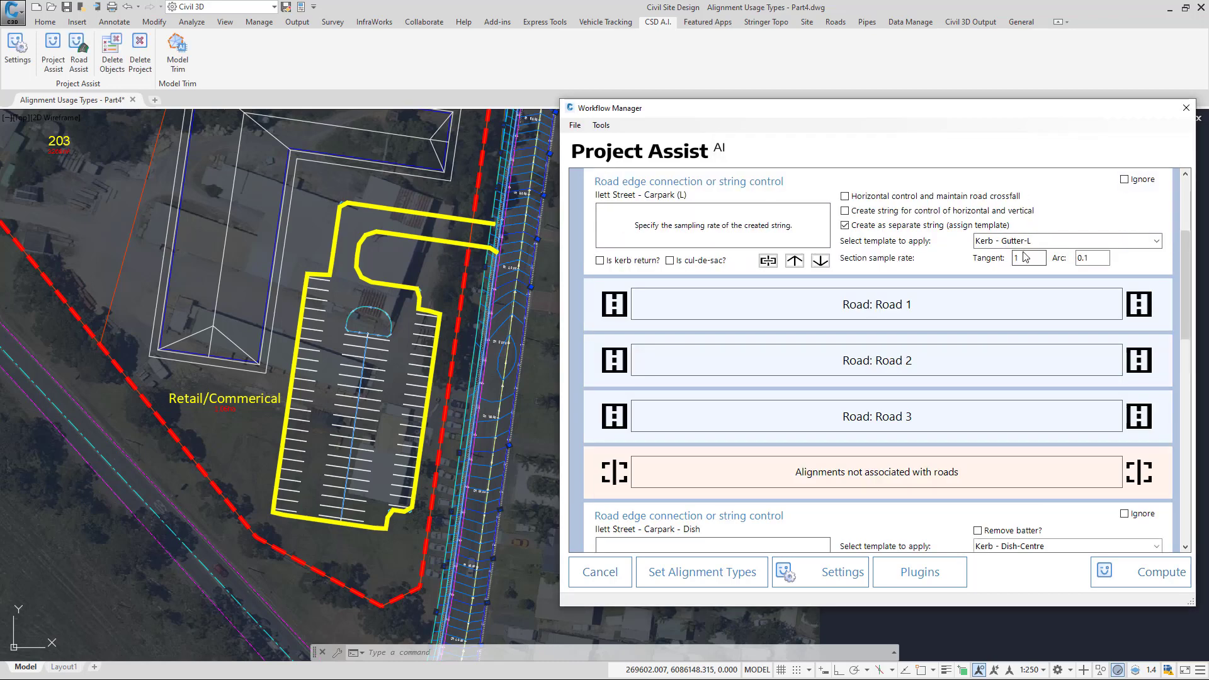
- Apply the Kerb - Mountable-L template to the Ilett Street - Carpark string and set its tangent sample rate to 2
scroll(816, 325, up, 3)
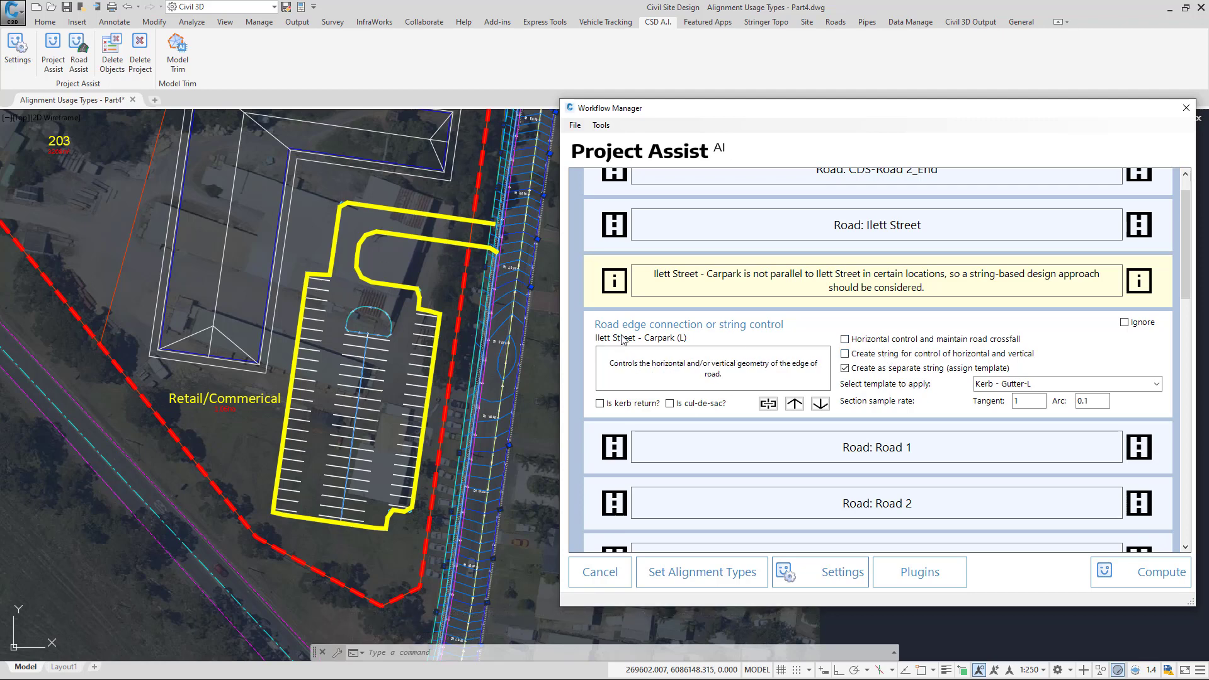
click(1157, 384)
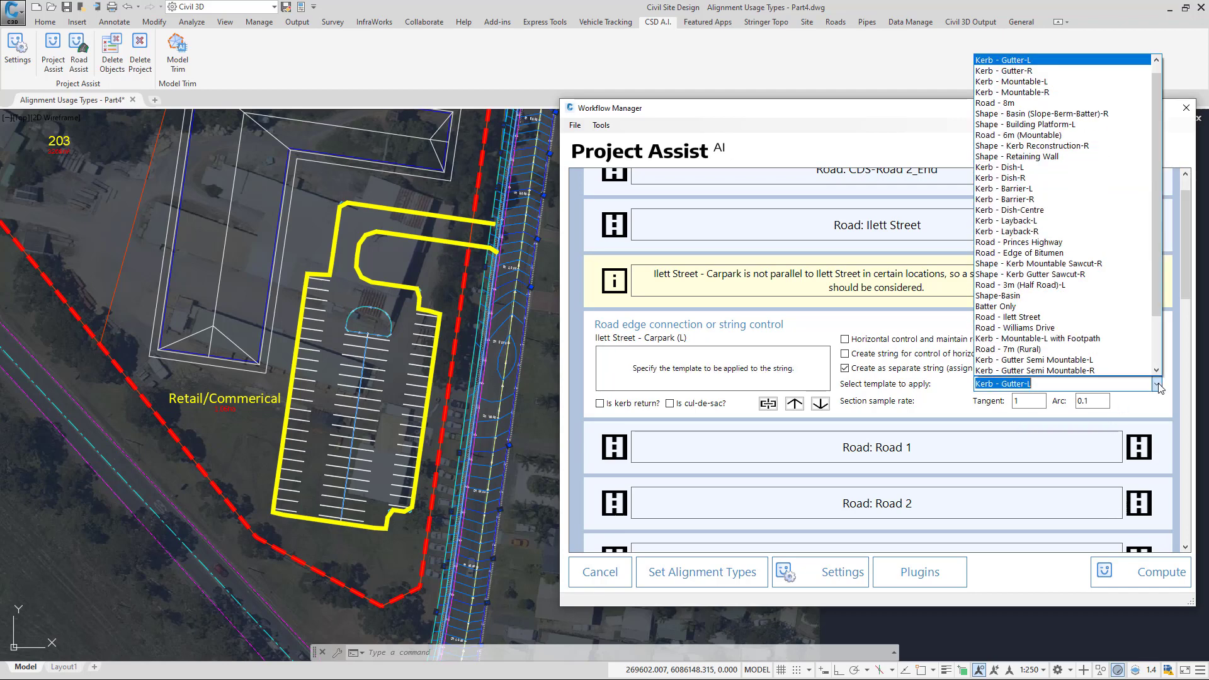
click(986, 83)
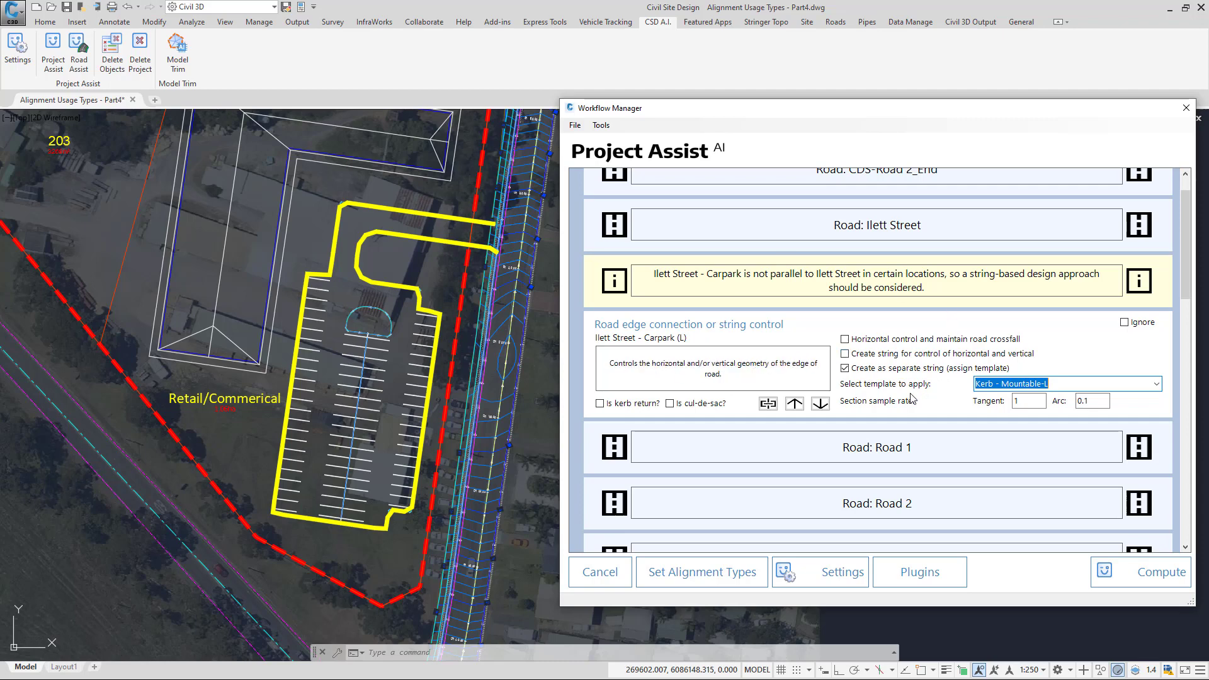
double_click(1021, 401)
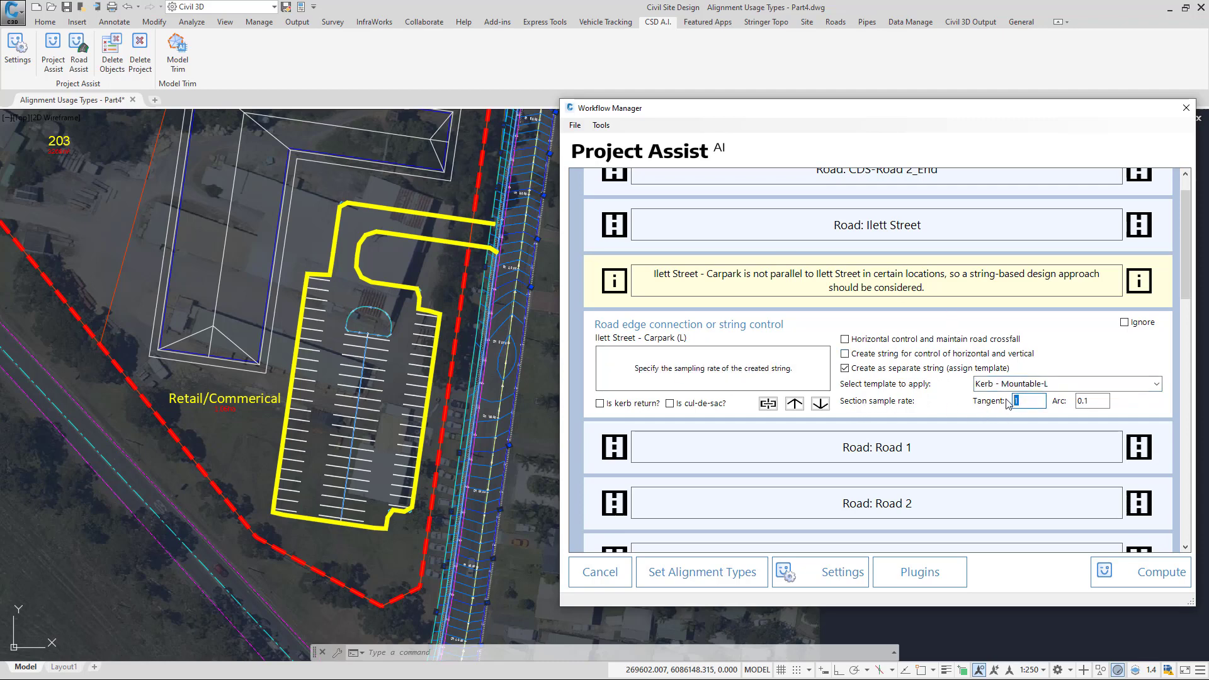
text(2)
key(Tab)
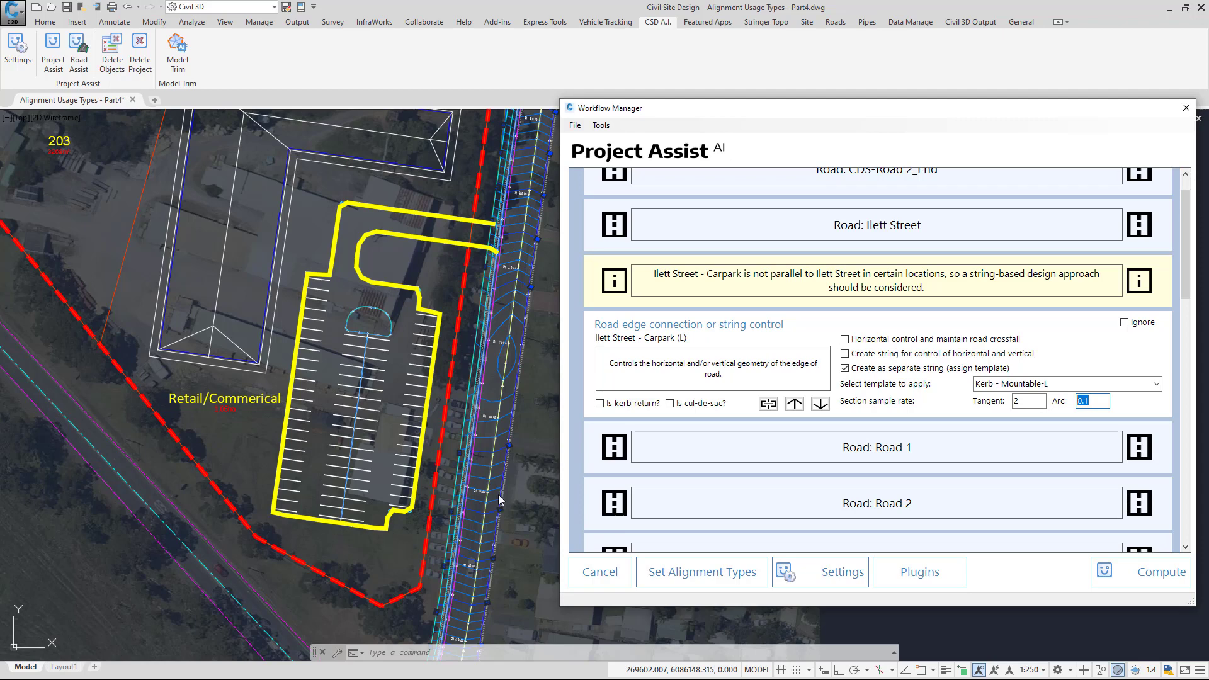
- Apply the Kerb - Dish-Centre template to the Ilett Street - Carpark - Dish string, keeping a tangent sample rate of 2
scroll(1194, 300, down, 6)
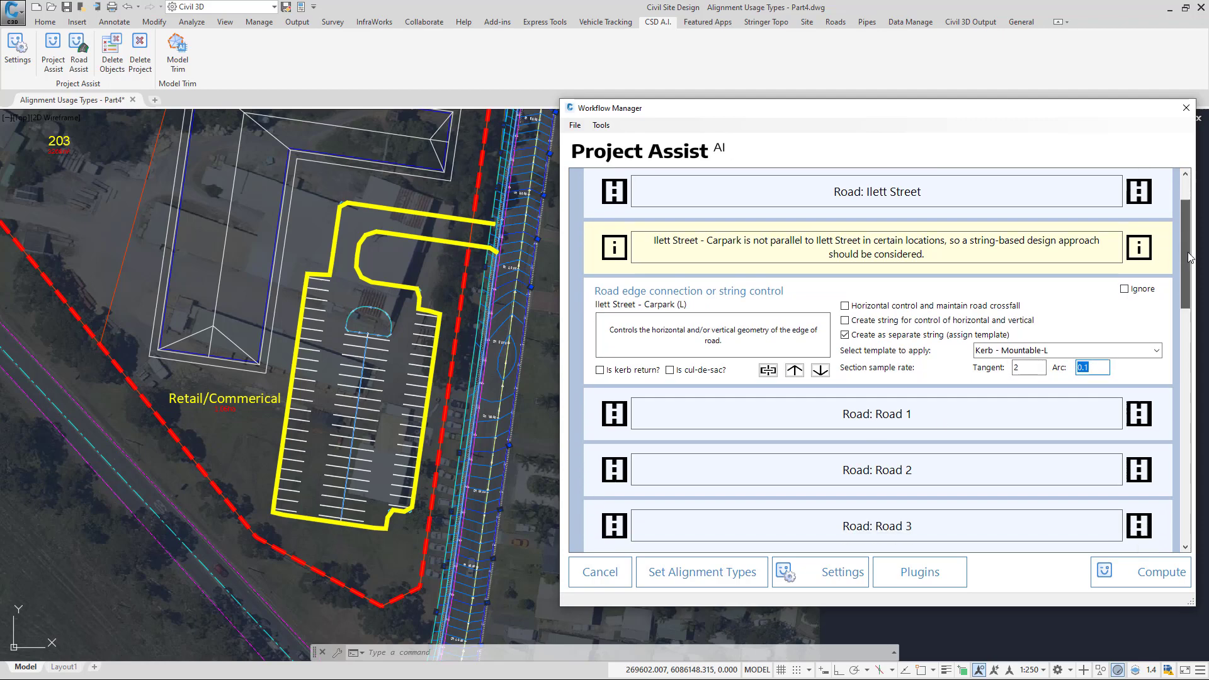
scroll(1194, 301, down, 7)
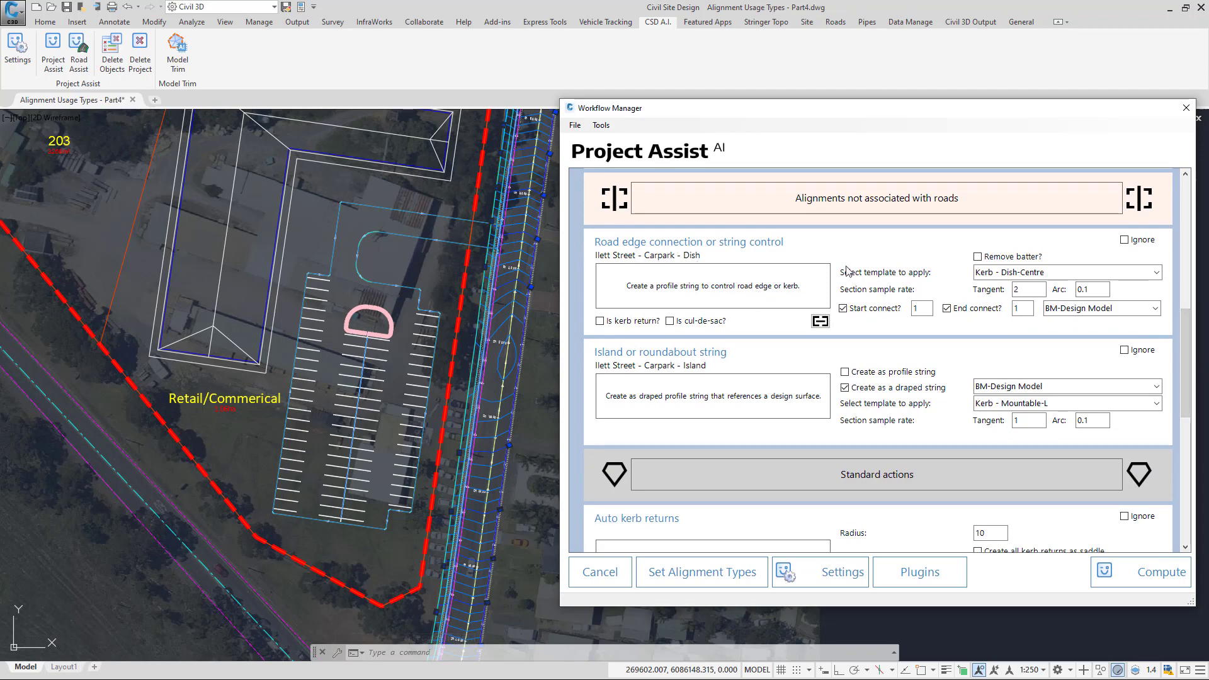
click(1157, 273)
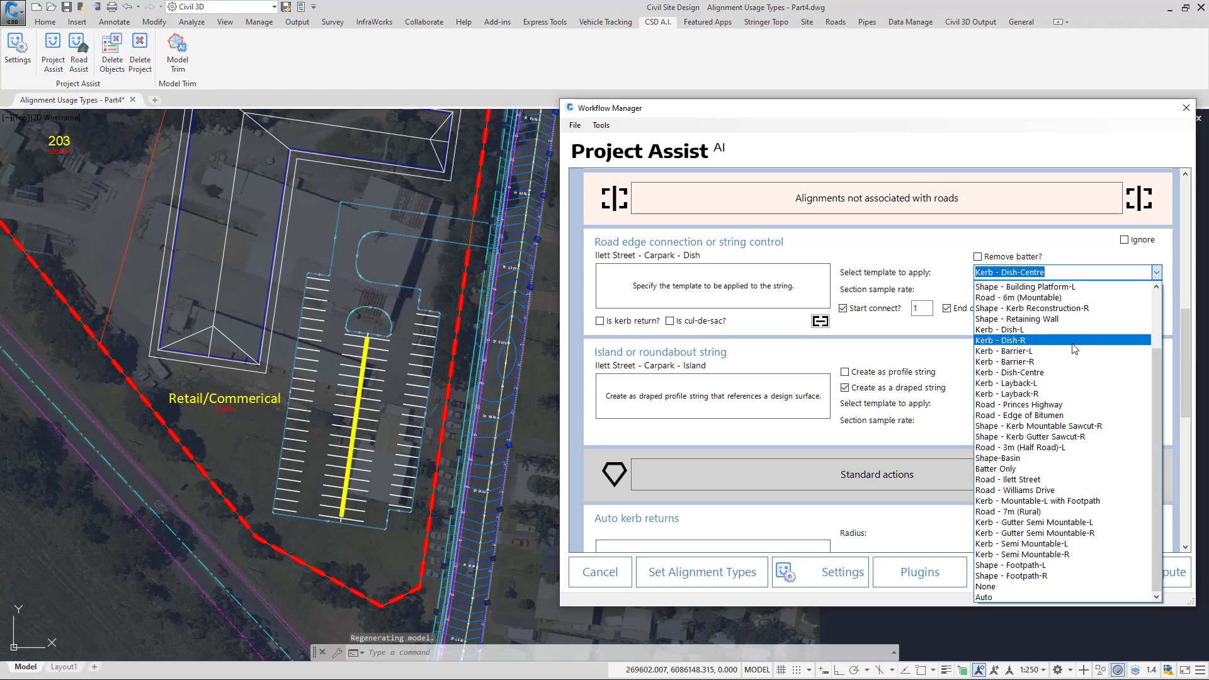
click(1062, 372)
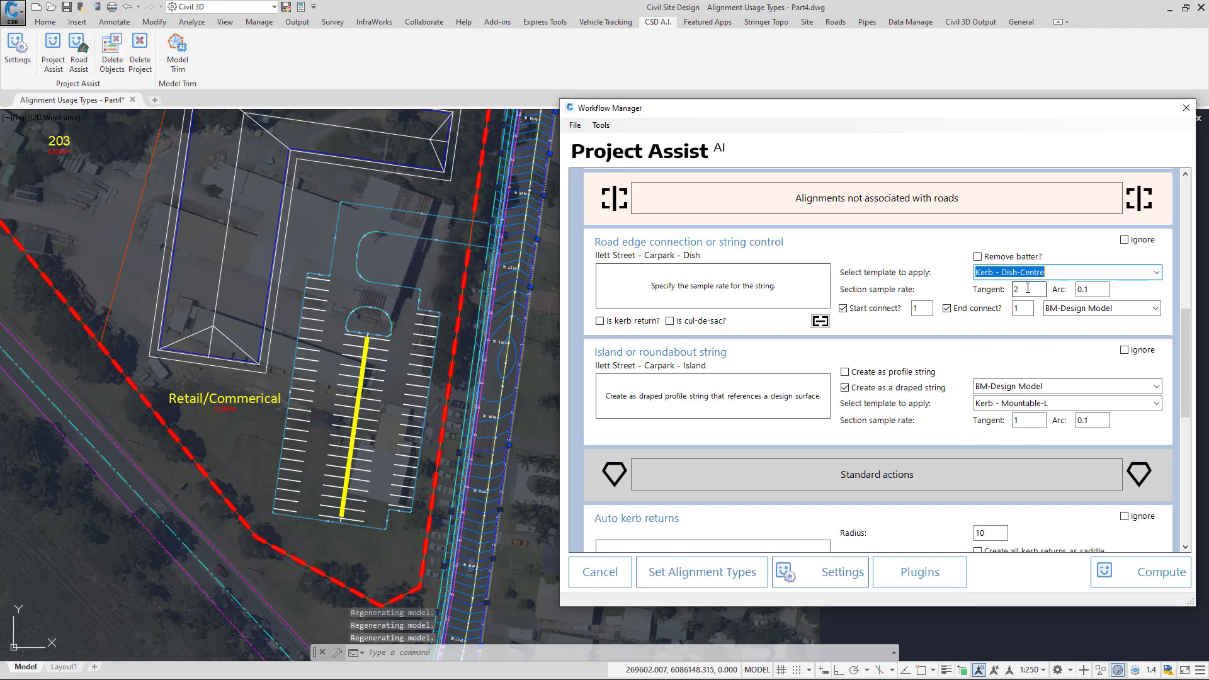
double_click(1014, 289)
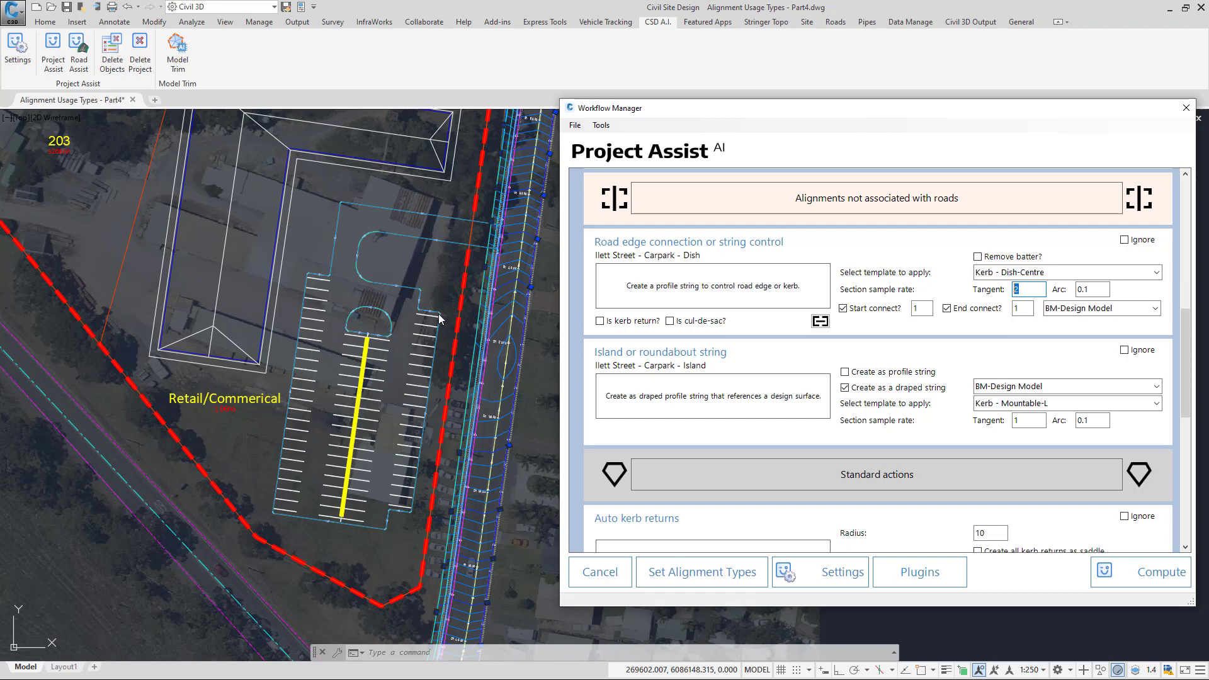
- Keep start and end connect enabled for the dish string, each with a distance of 1, referencing BM-Design Model
mouse_move(866, 315)
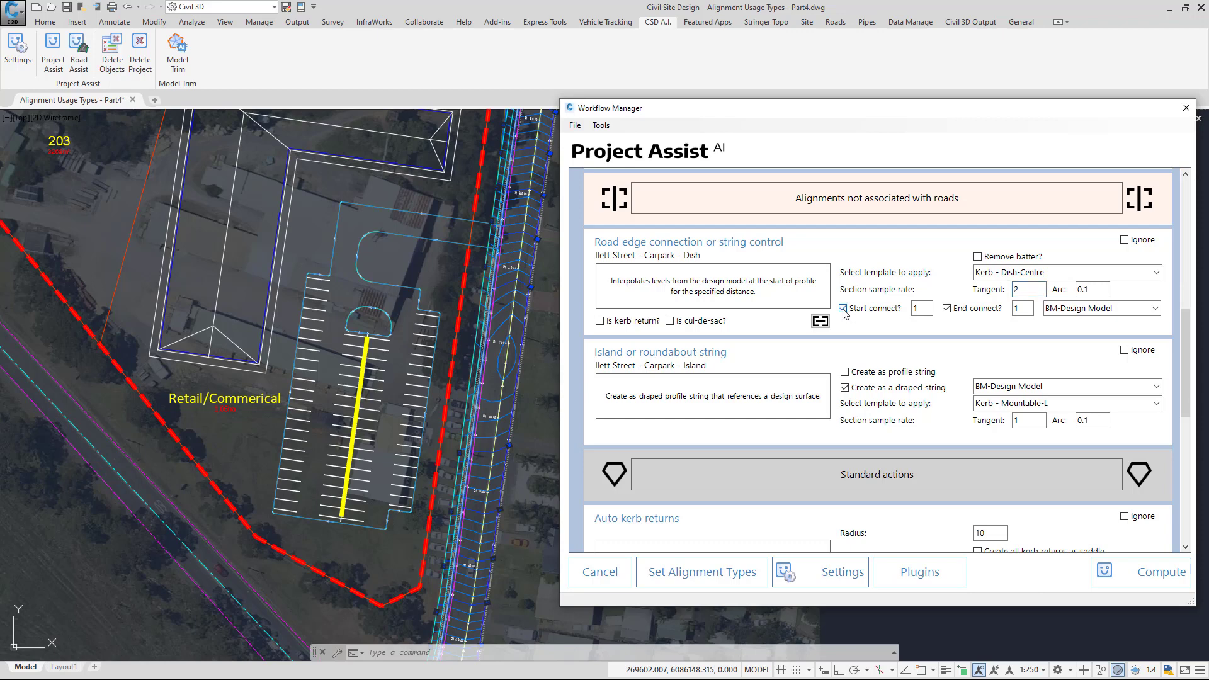
double_click(921, 308)
click(970, 312)
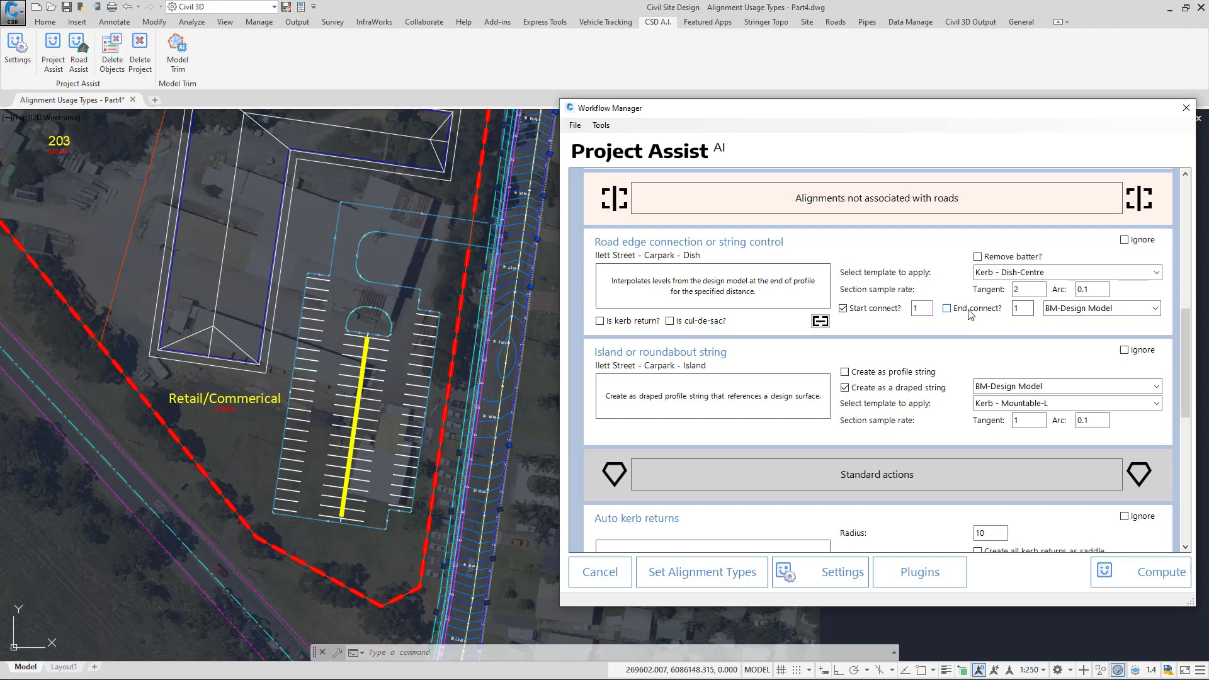
double_click(1016, 309)
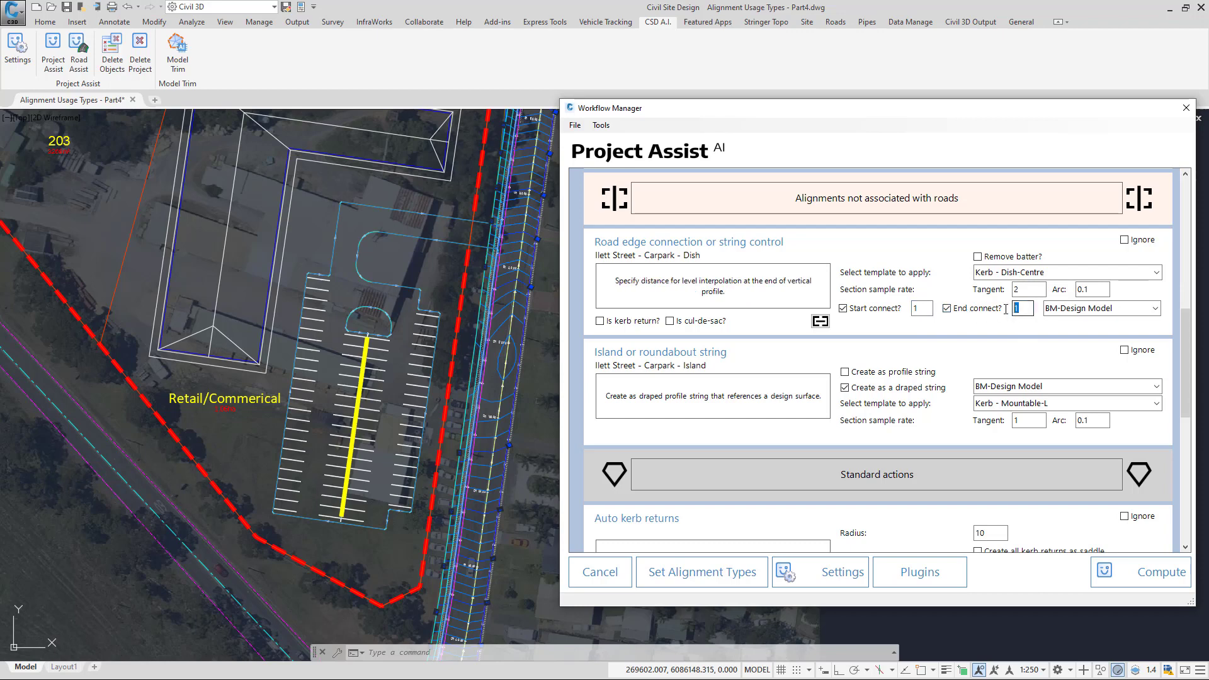
click(1075, 308)
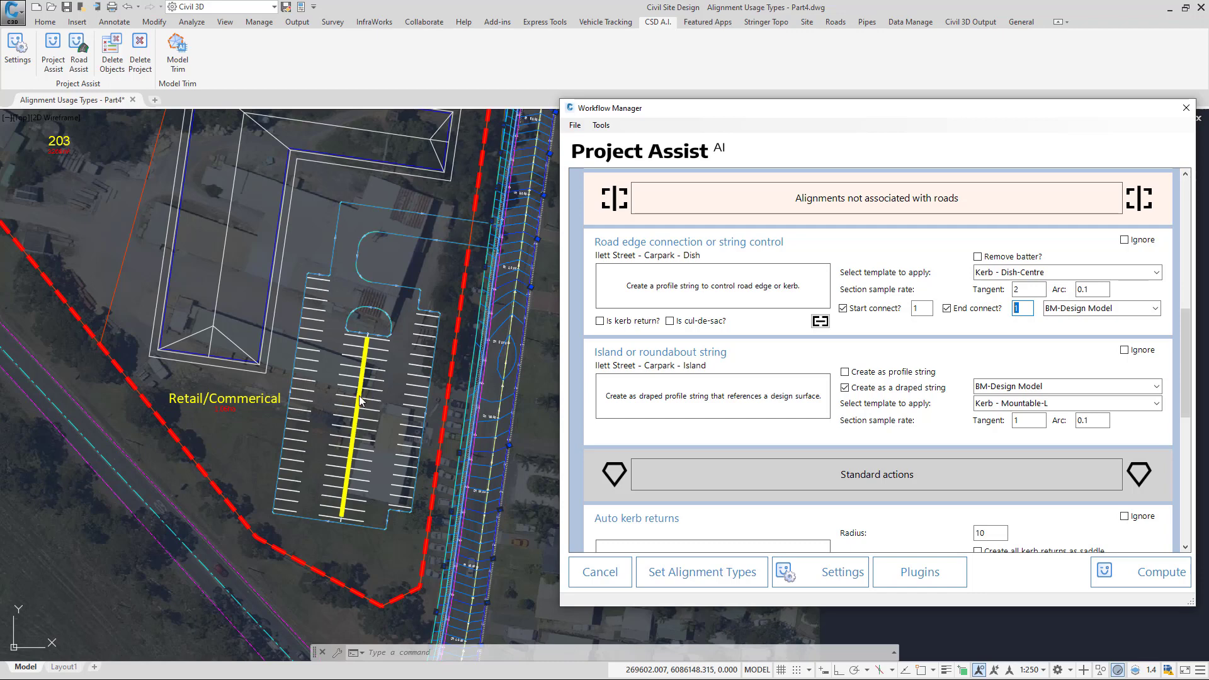
- Keep the carpark island string draped on BM-Design Model with the Kerb - Mountable-L template, tangent sample rate 1 and arc 0.1
click(921, 308)
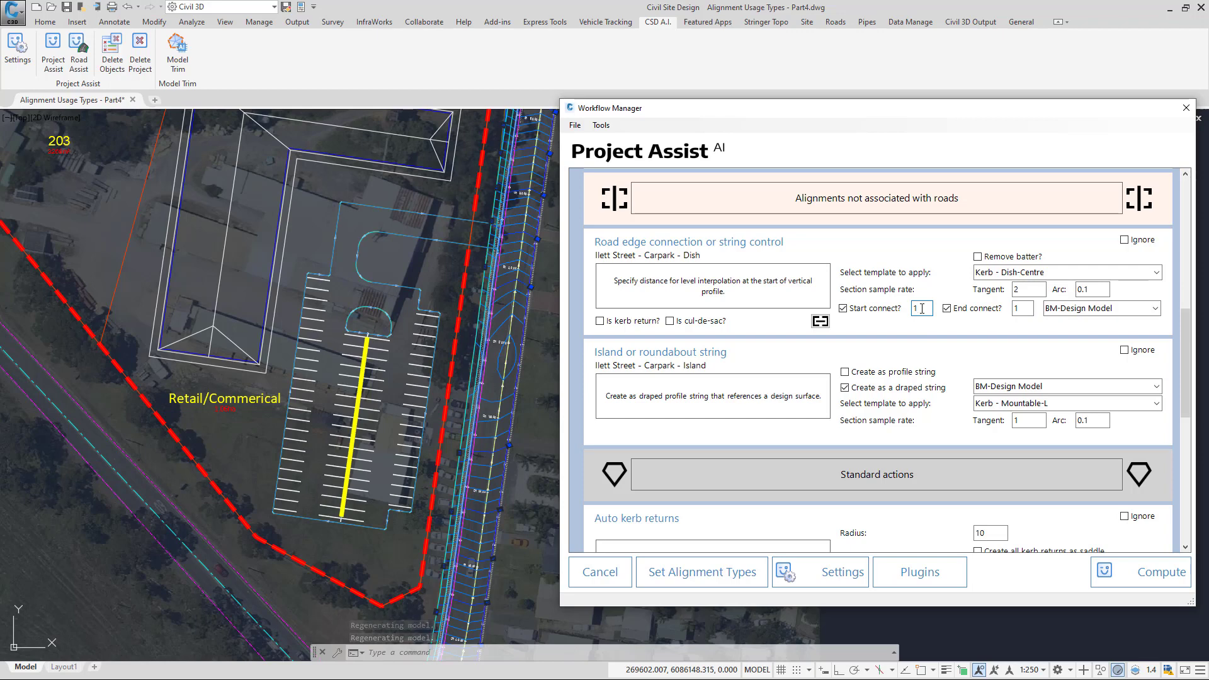
click(704, 364)
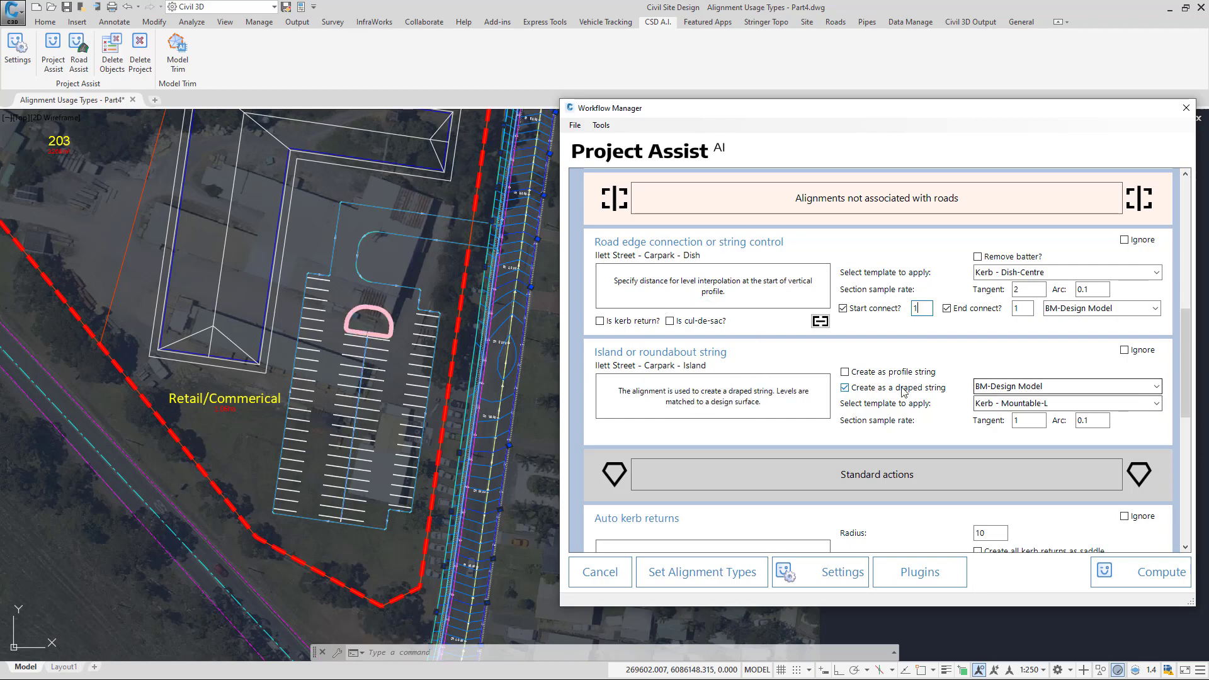
click(1059, 403)
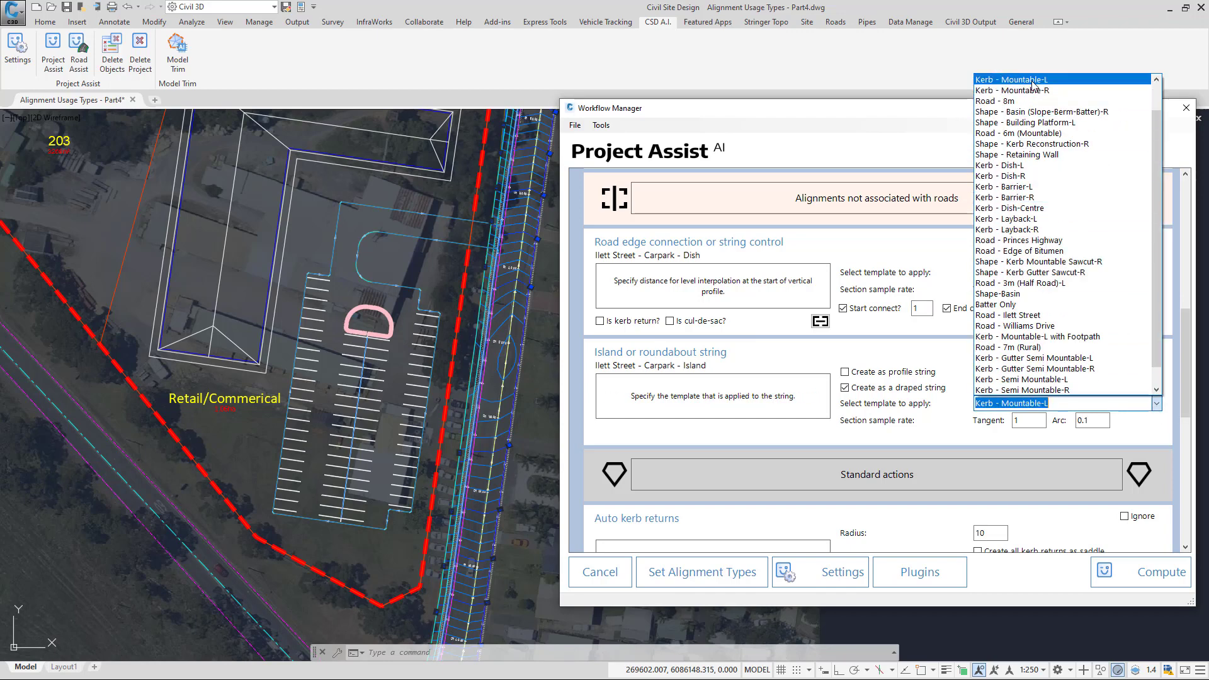
click(1031, 81)
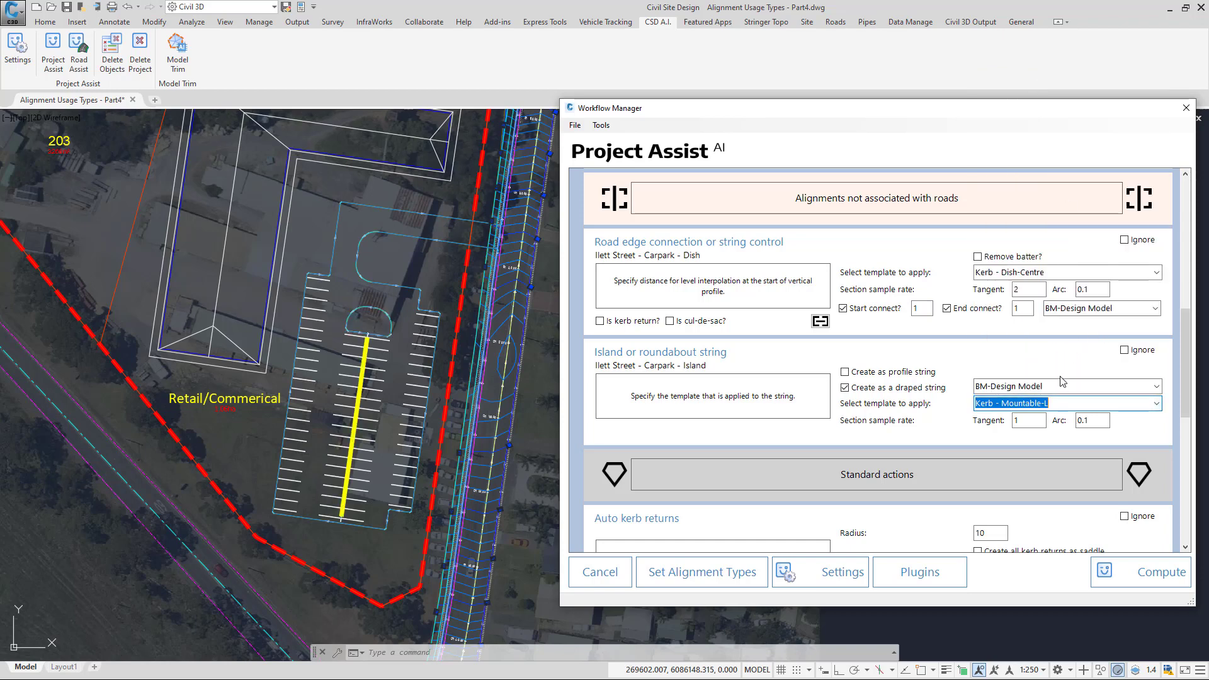
key(Tab)
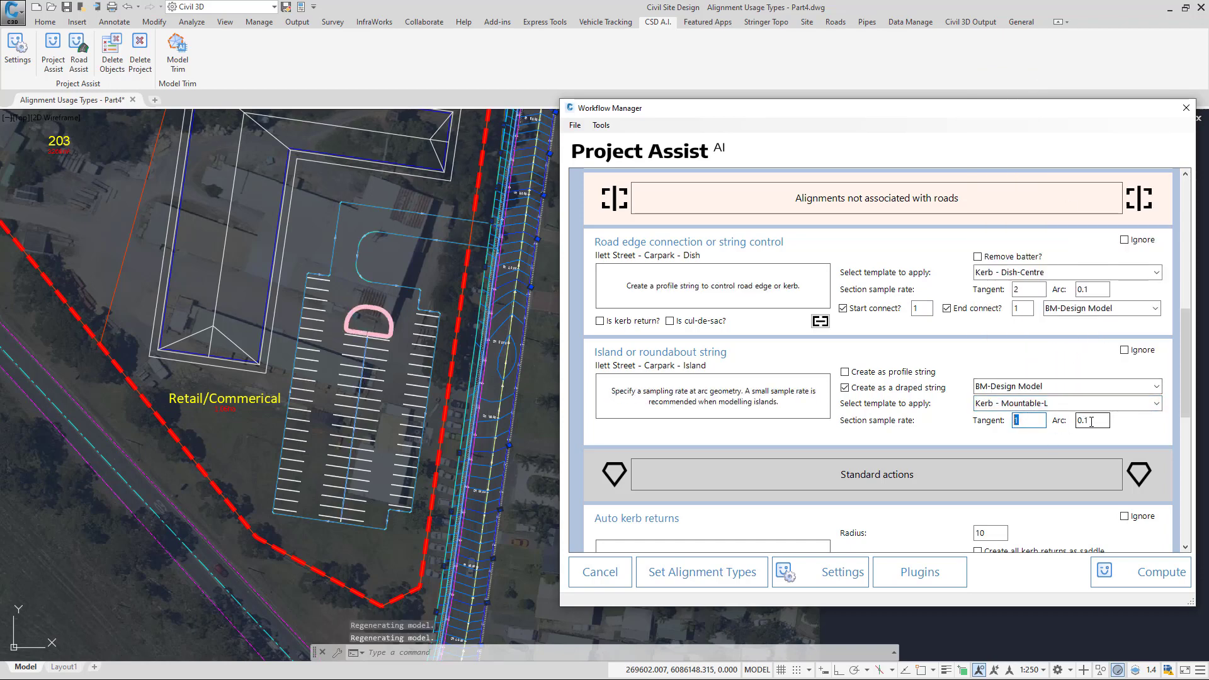
key(Tab)
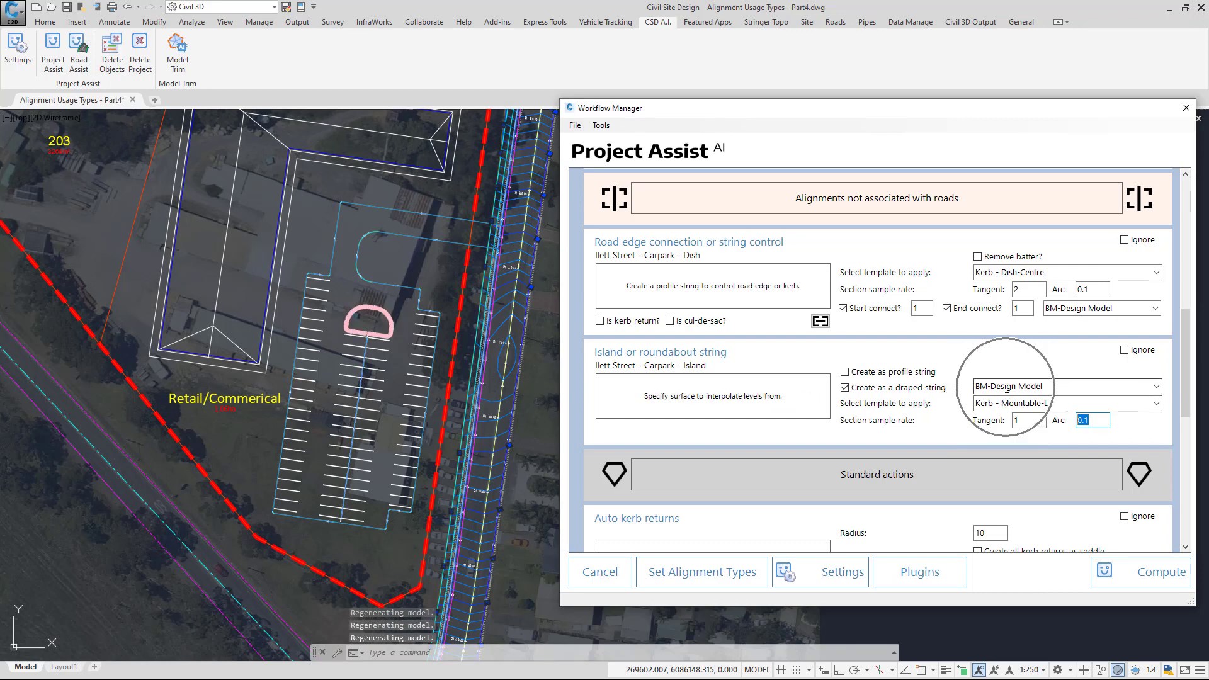
- Compute the Project Assist workflow to build the design models, including the carpark strings
drag(1183, 343, 1189, 438)
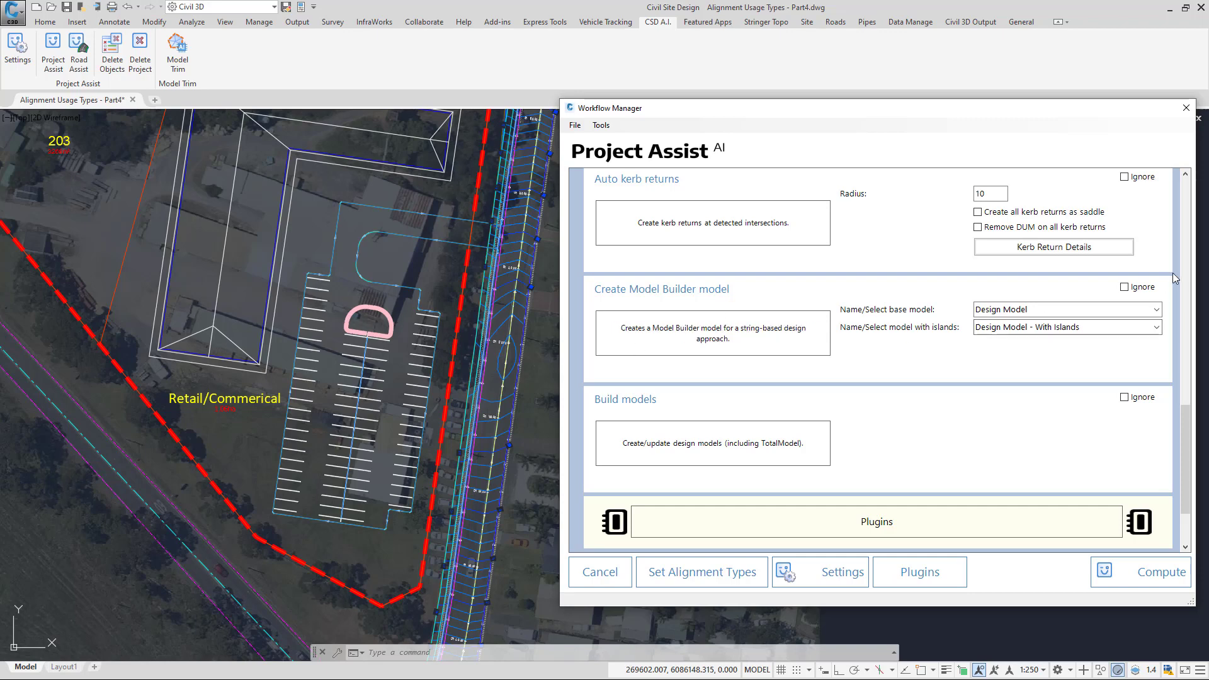
click(1145, 581)
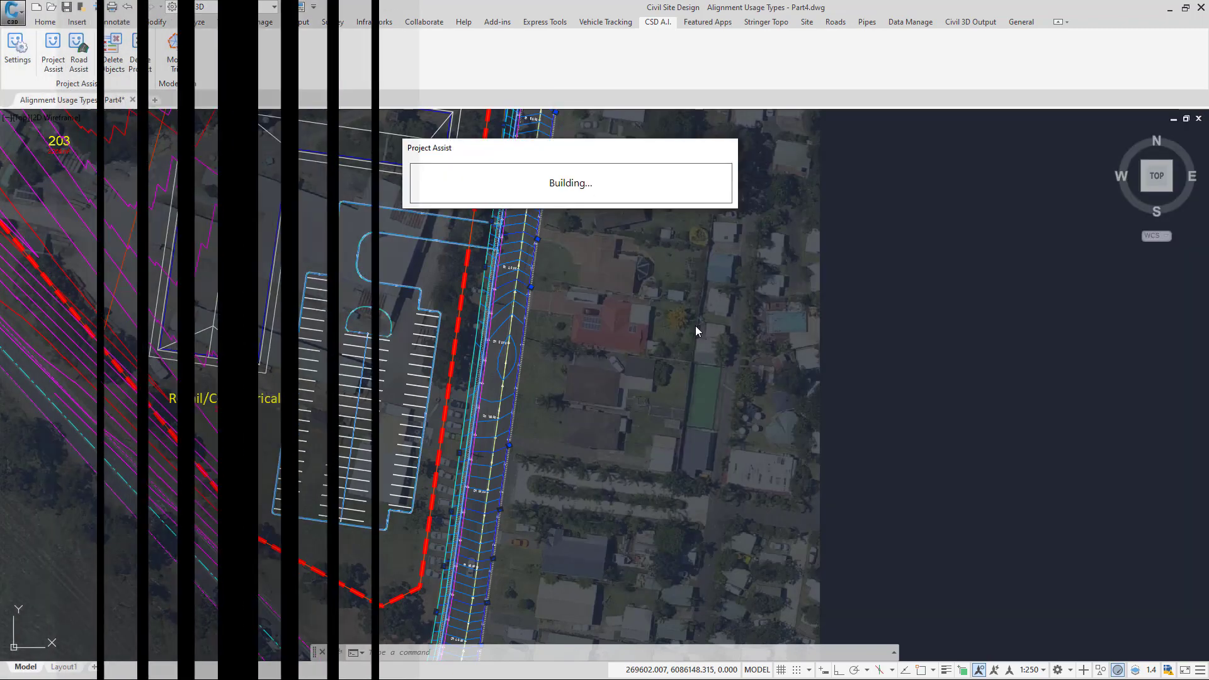
scroll(451, 225, up, 4)
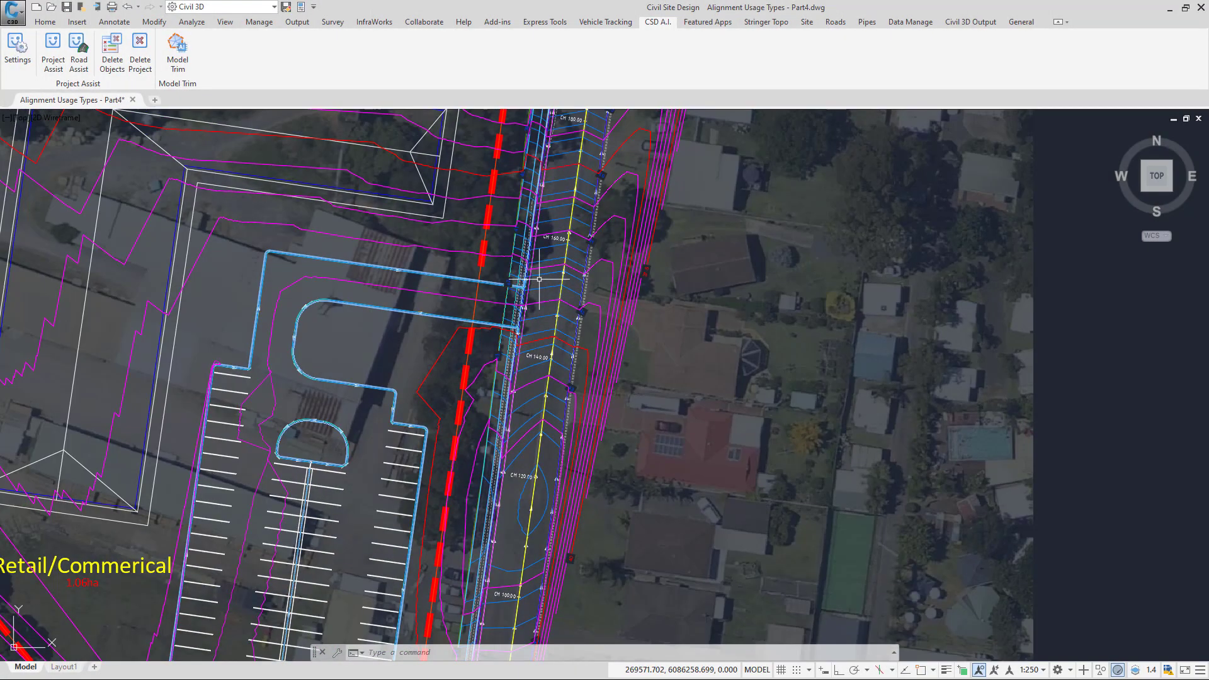
scroll(540, 245, down, 2)
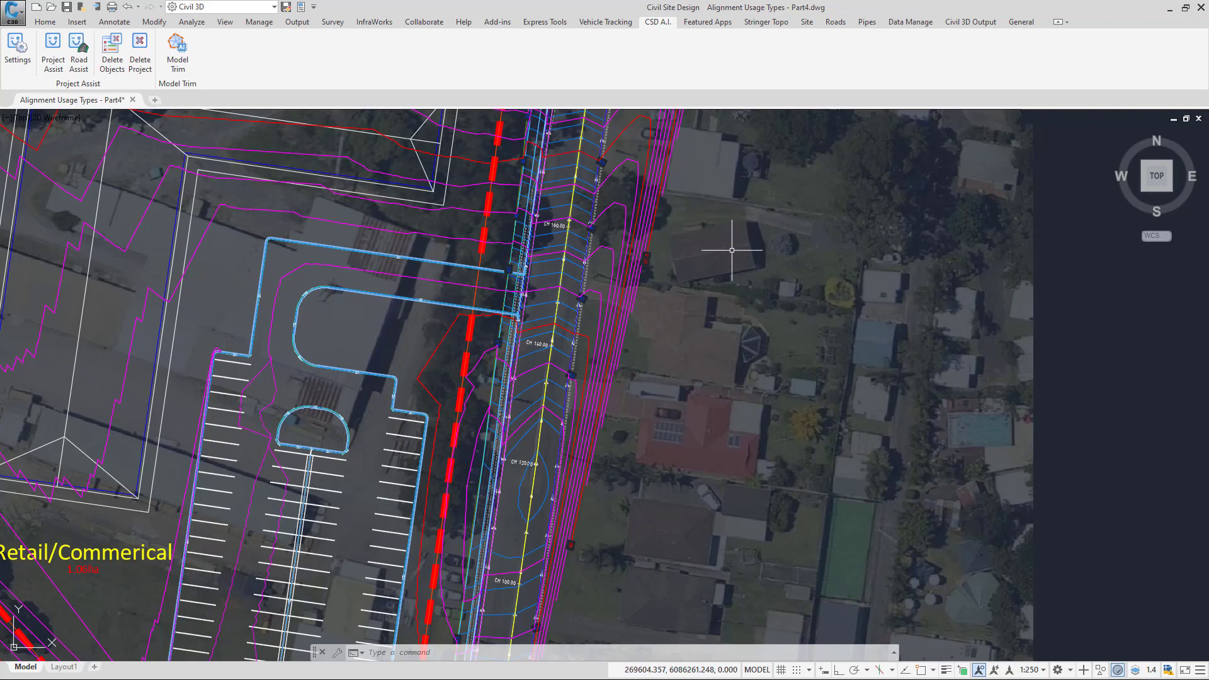
middle_drag(686, 276, 781, 221)
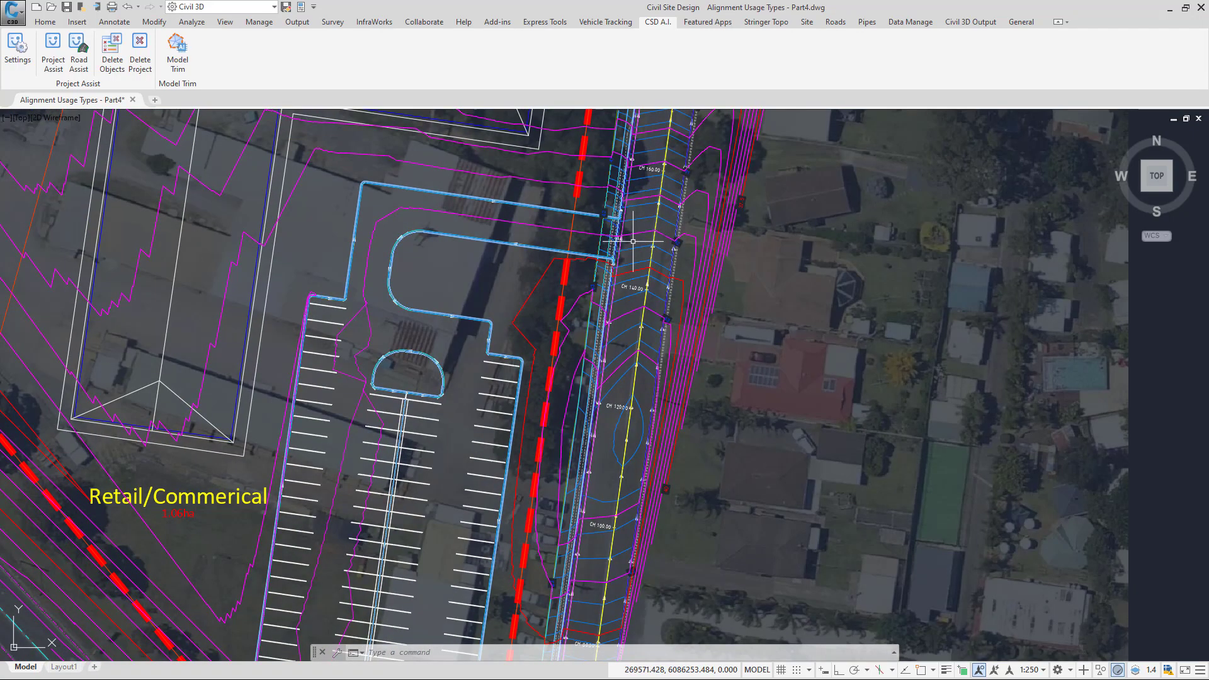
- Turn off the contour display for the TotalModel and BM-Design Model surfaces
click(834, 22)
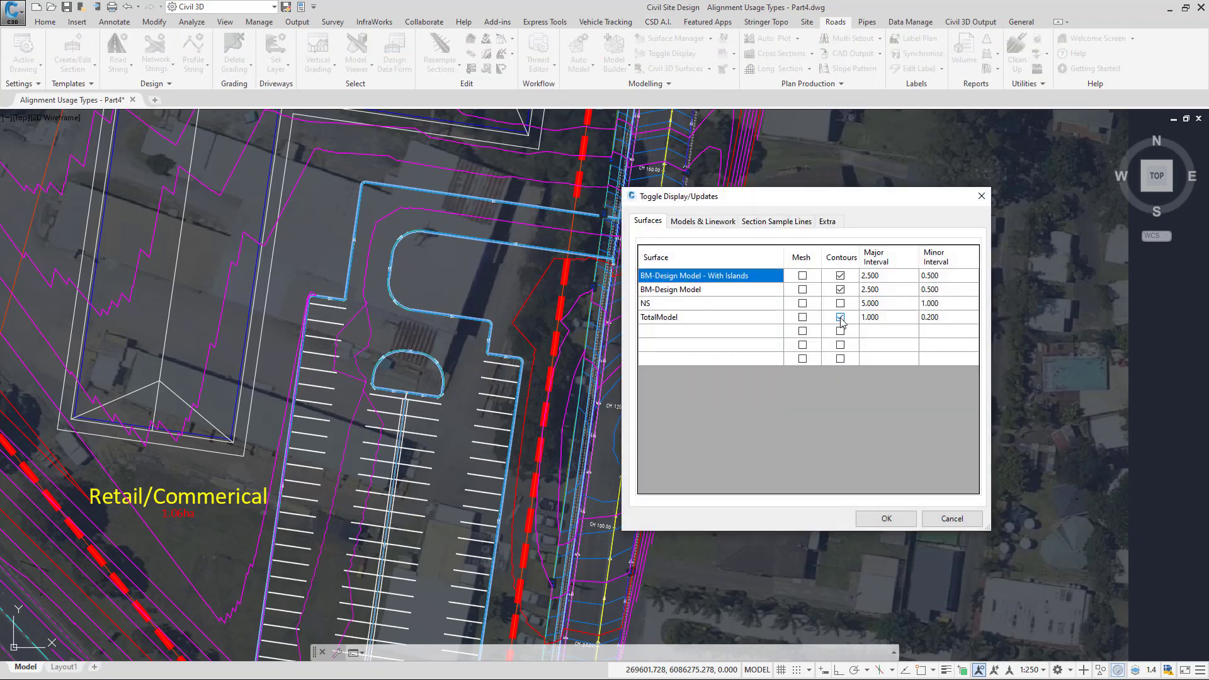
click(840, 318)
click(841, 291)
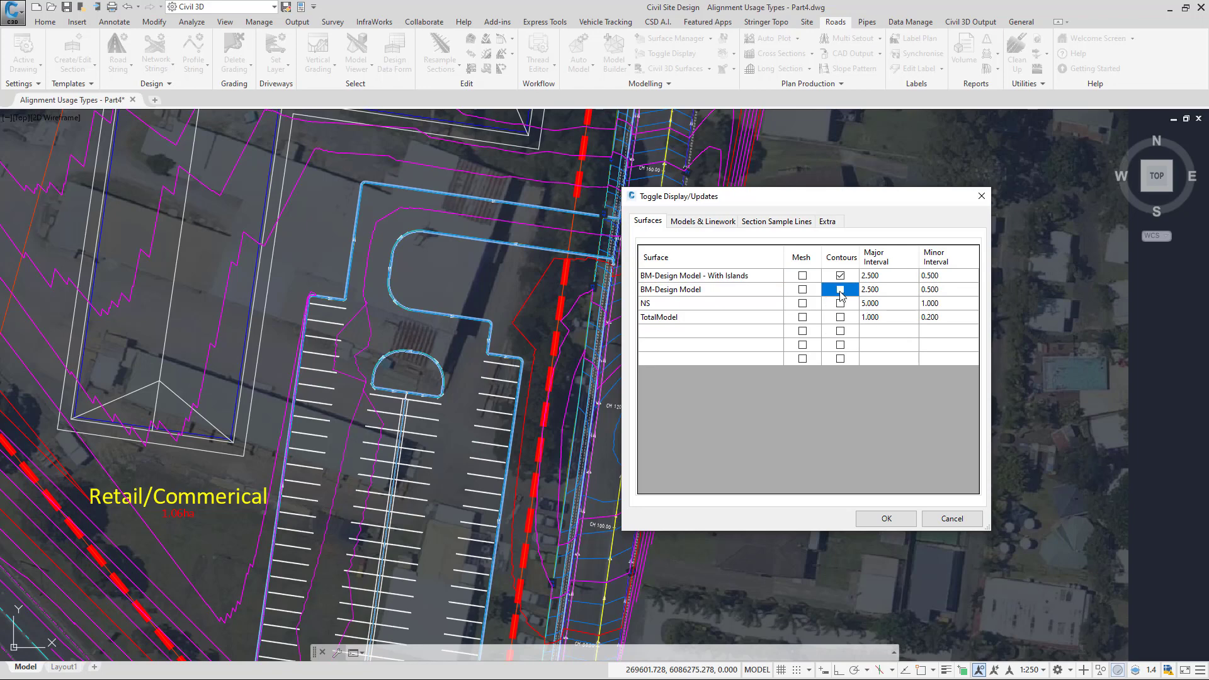
- Turn off Fast Draw for Design Model and TotalModel, and apply the display settings
click(697, 223)
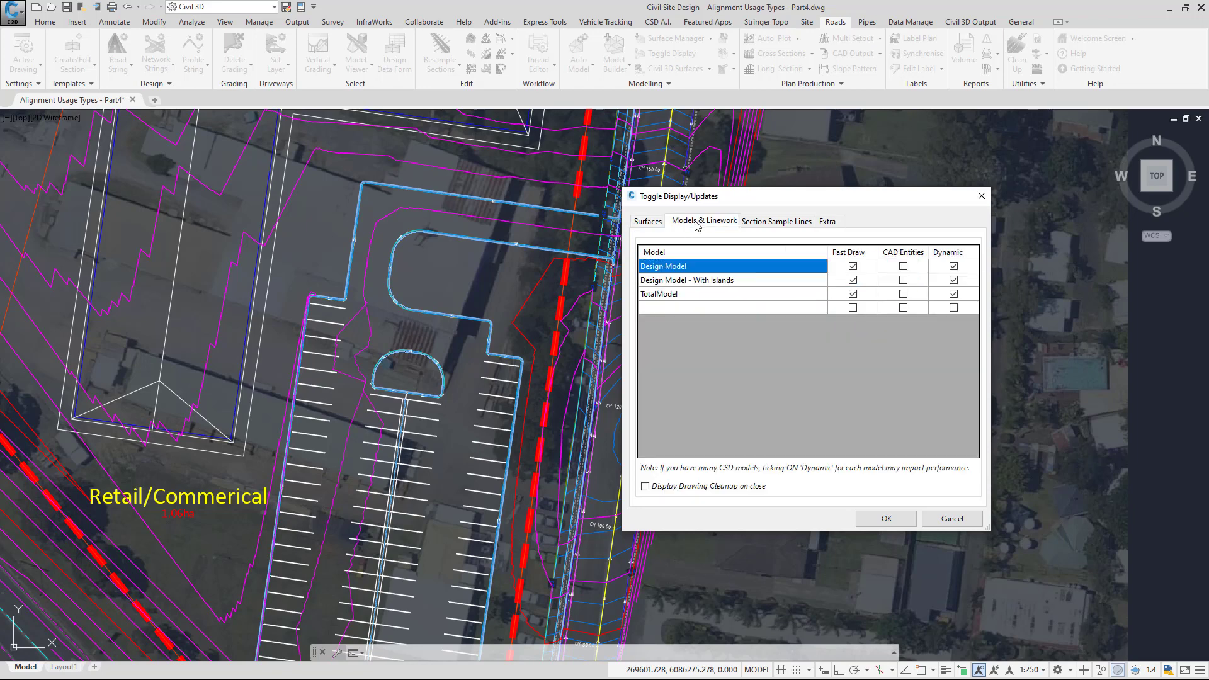
click(853, 266)
click(853, 294)
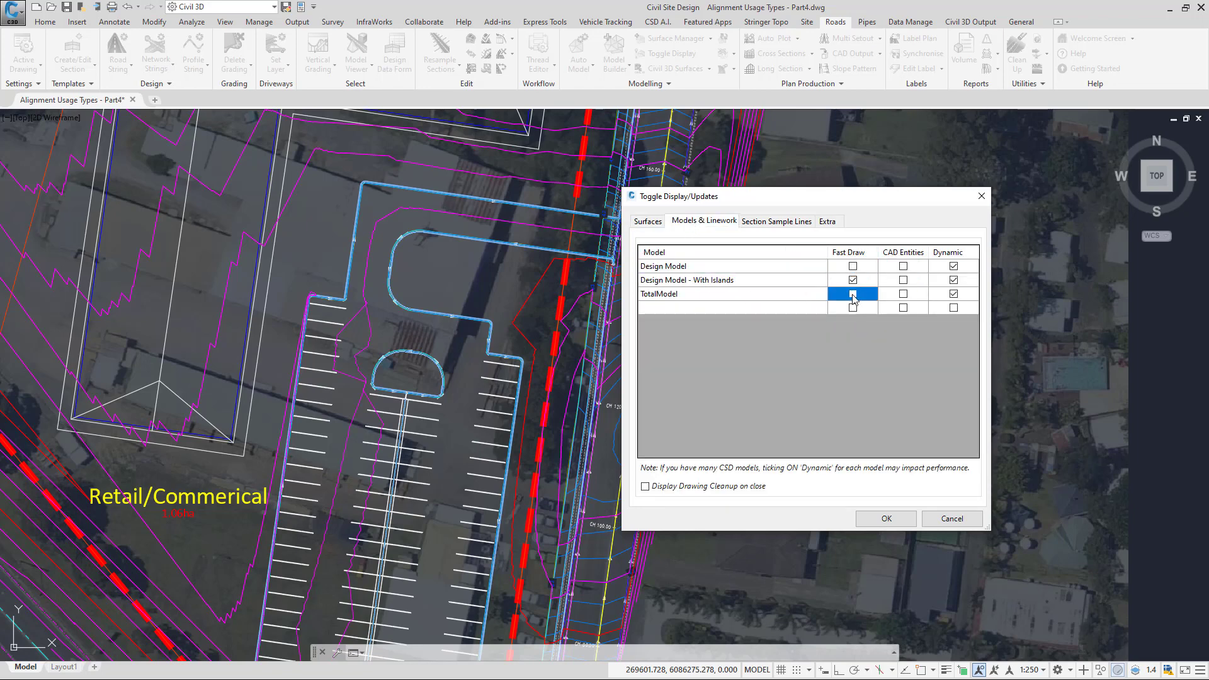
click(884, 519)
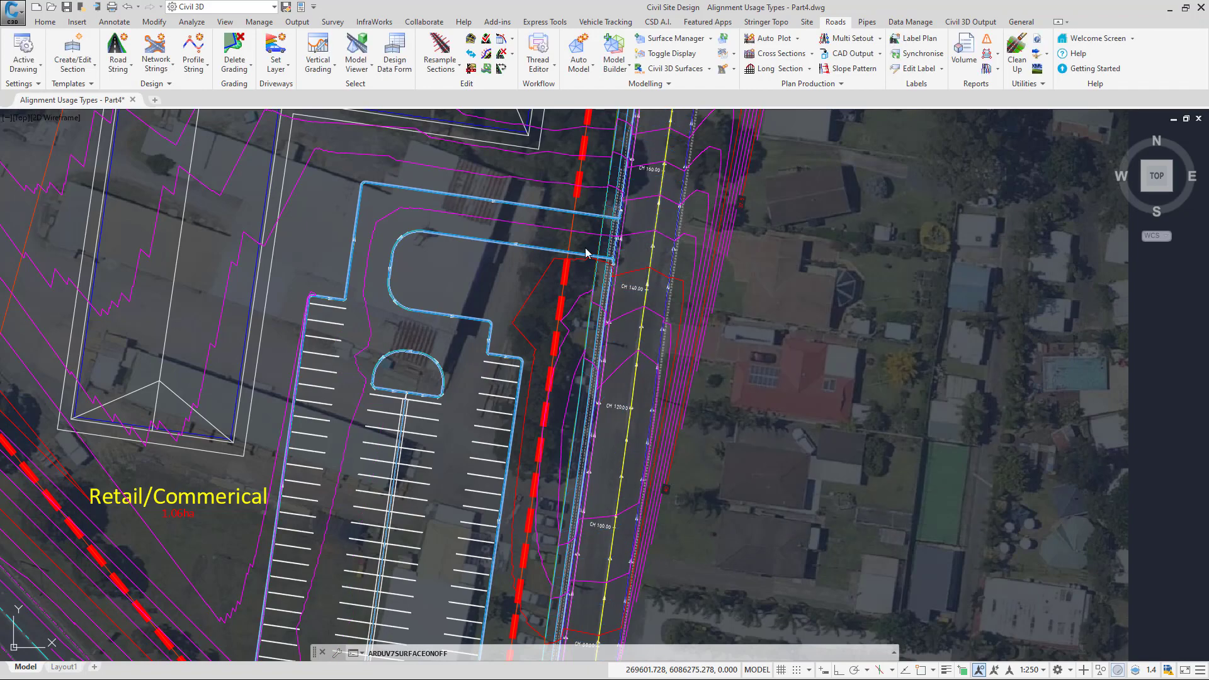
- Examine the contours and kerb strings where the carpark entrance meets Ilett Street
scroll(617, 223, up, 4)
scroll(642, 207, up, 4)
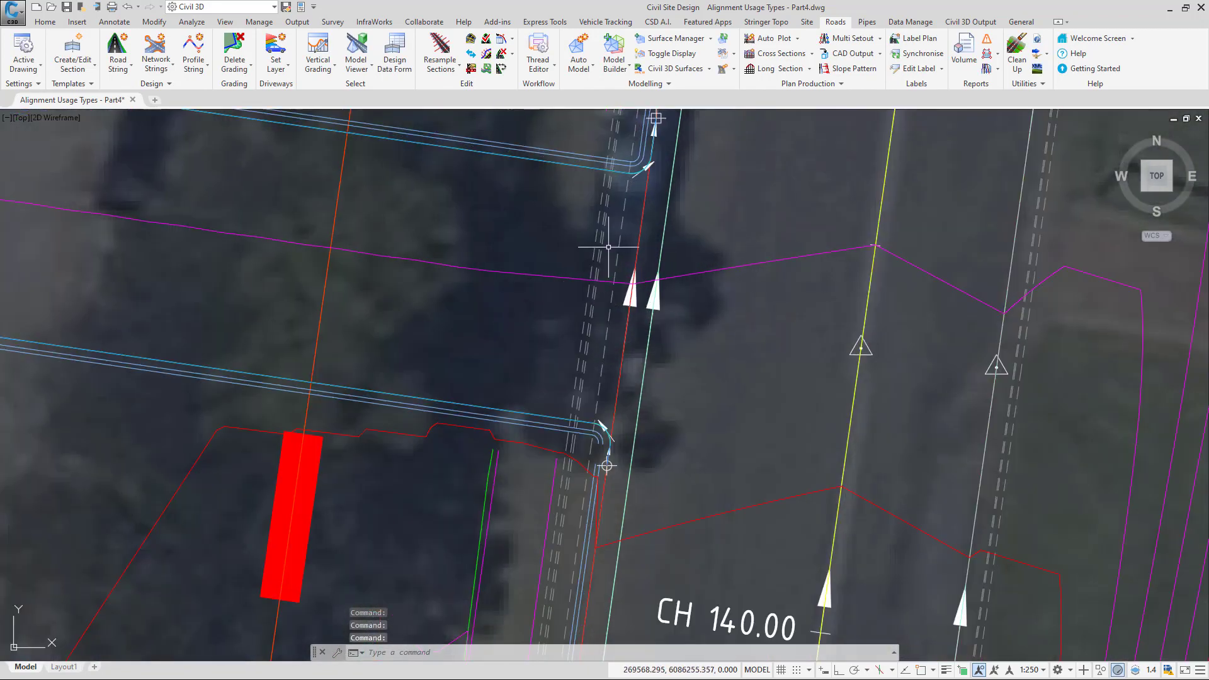
middle_drag(634, 201, 634, 282)
scroll(632, 328, down, 4)
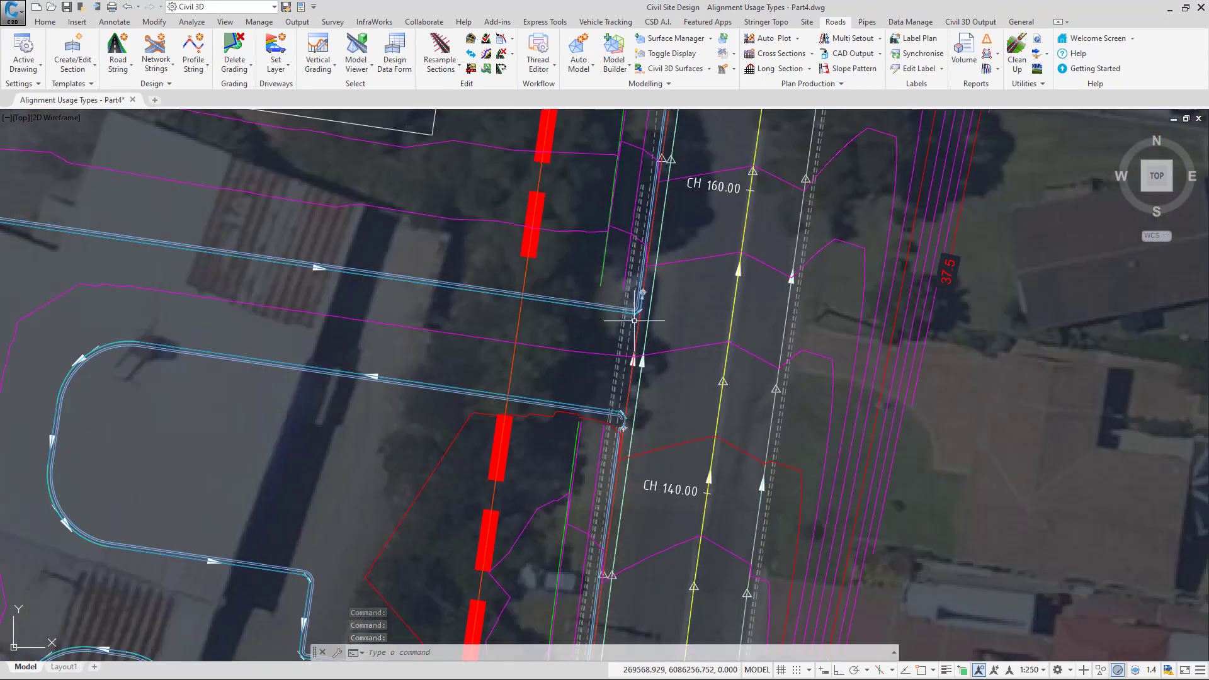
scroll(632, 299, down, 6)
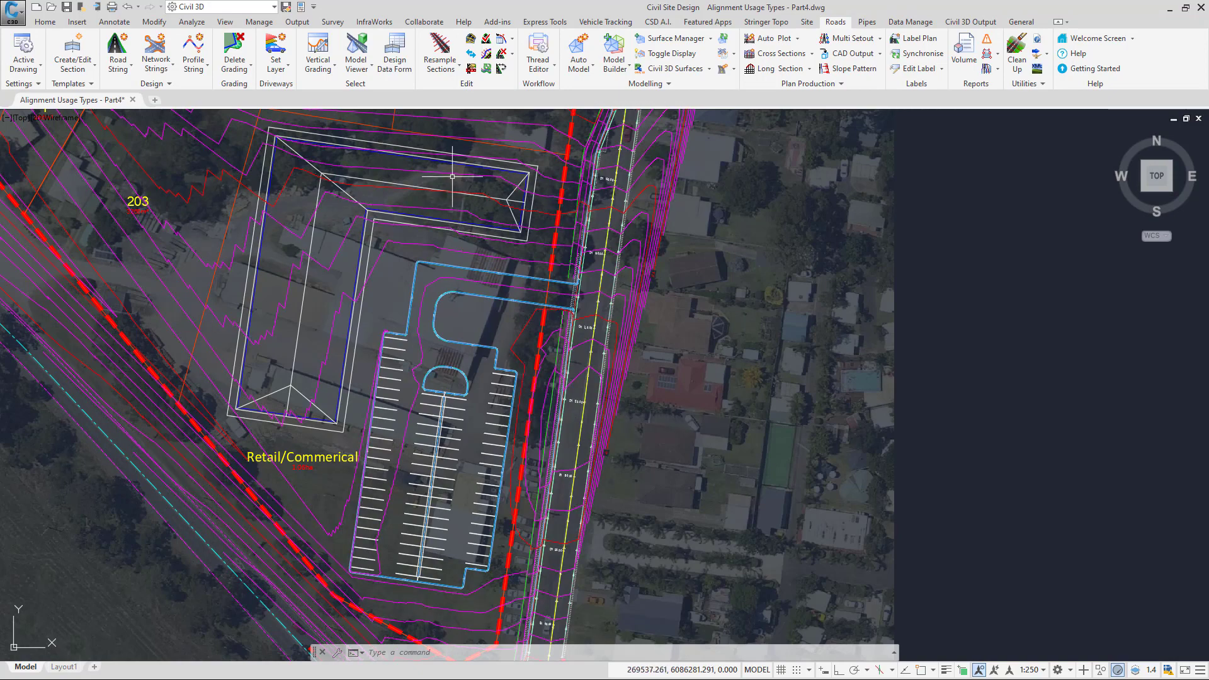
middle_drag(452, 177, 327, 133)
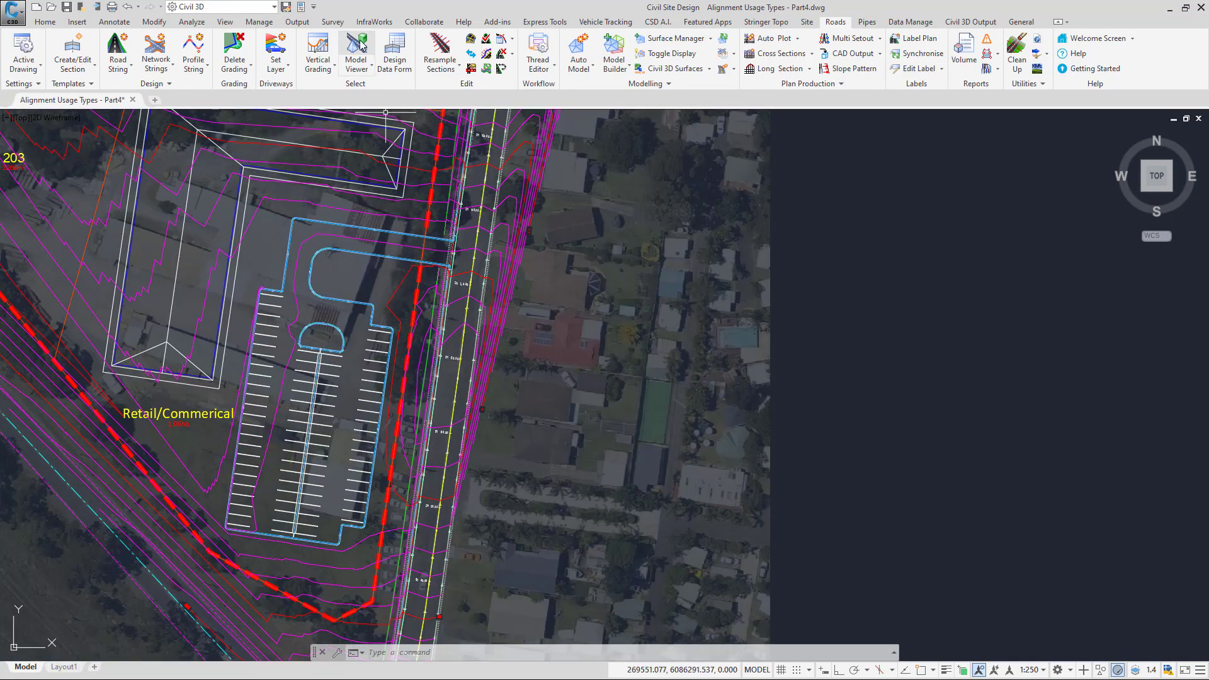
- Open the 3D Model Viewer and check which design and base surfaces it displays
click(356, 47)
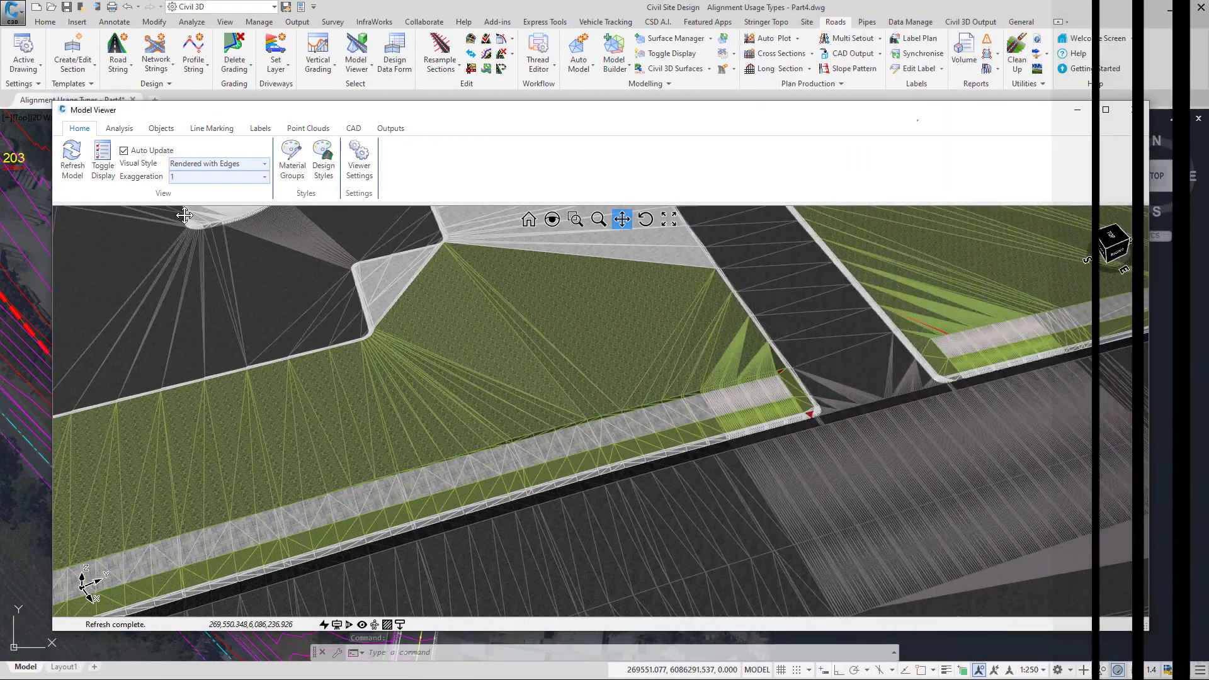
click(103, 164)
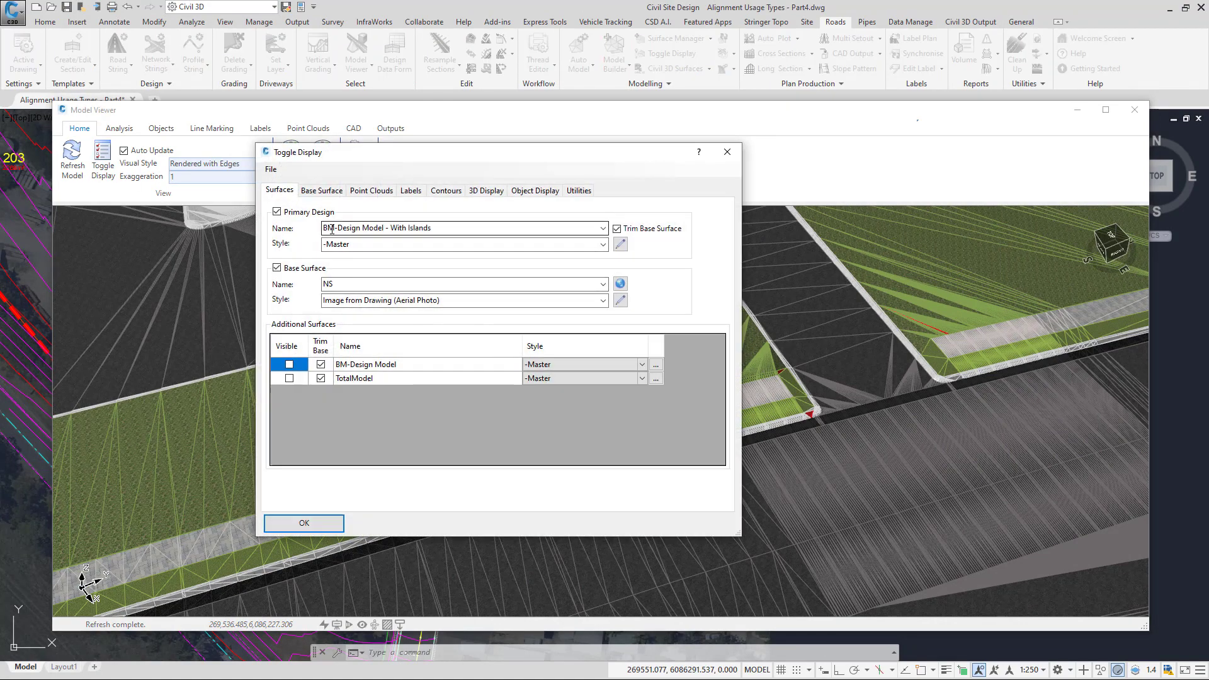
click(728, 152)
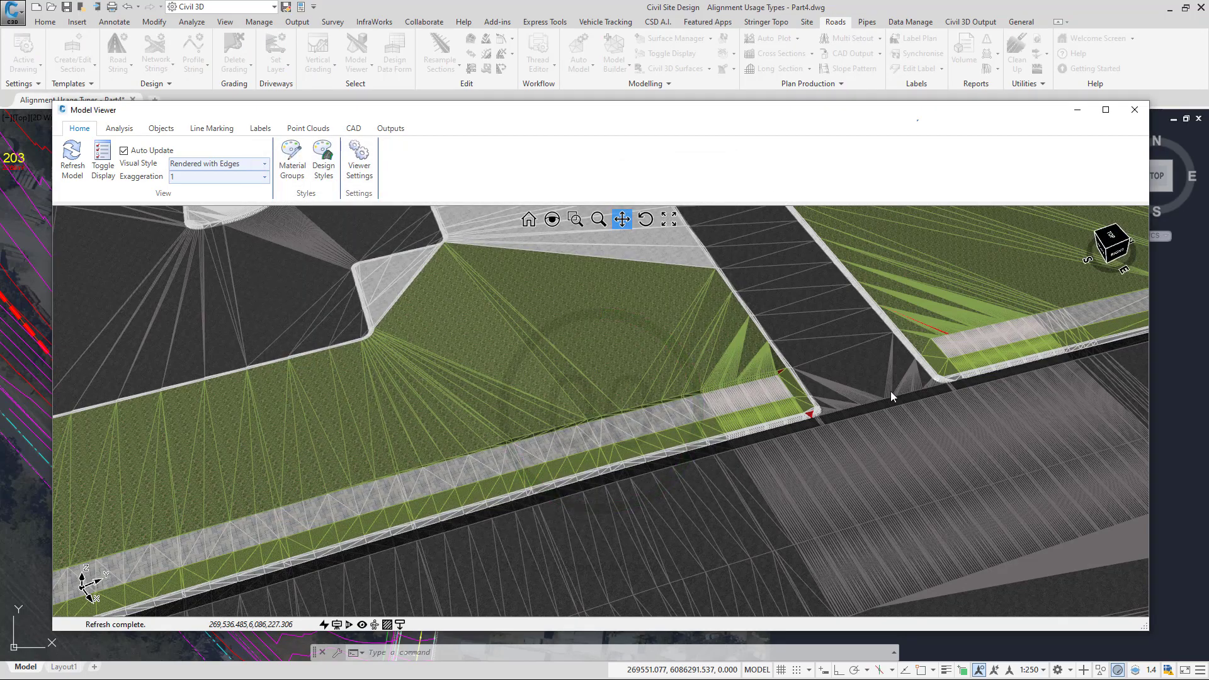
- Examine the carpark entrance, central dish and island in the 3D model from several angles
scroll(890, 391, up, 5)
right_drag(792, 452, 812, 414)
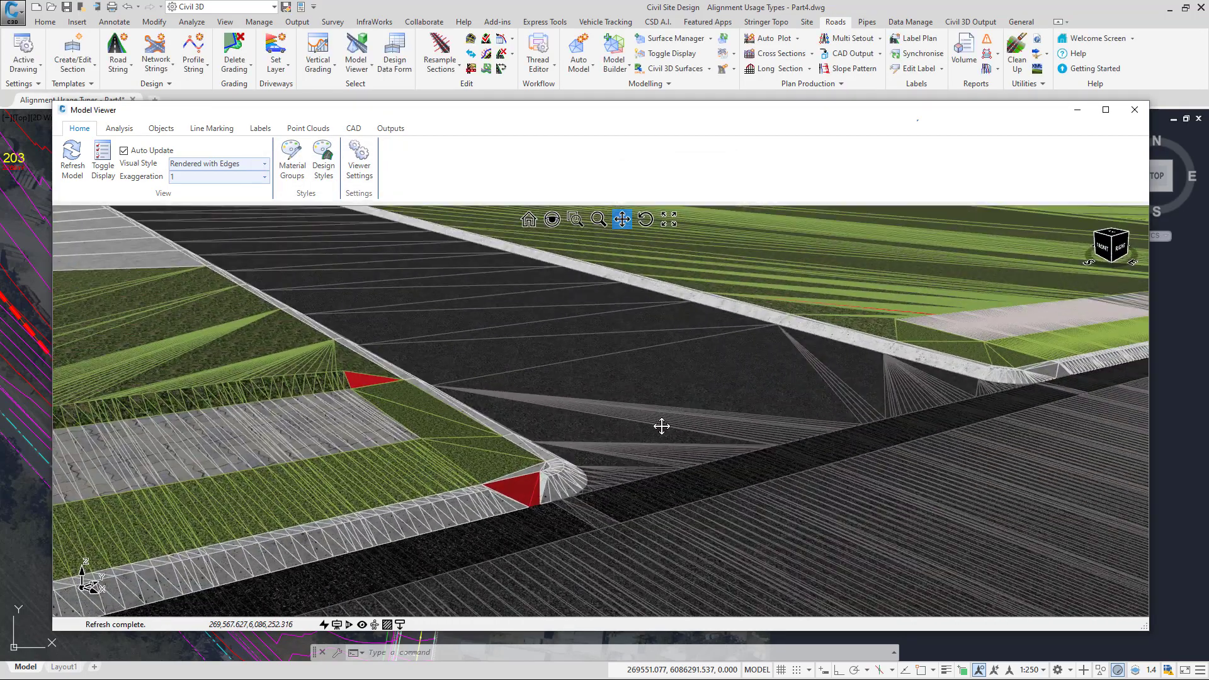
drag(475, 480, 335, 436)
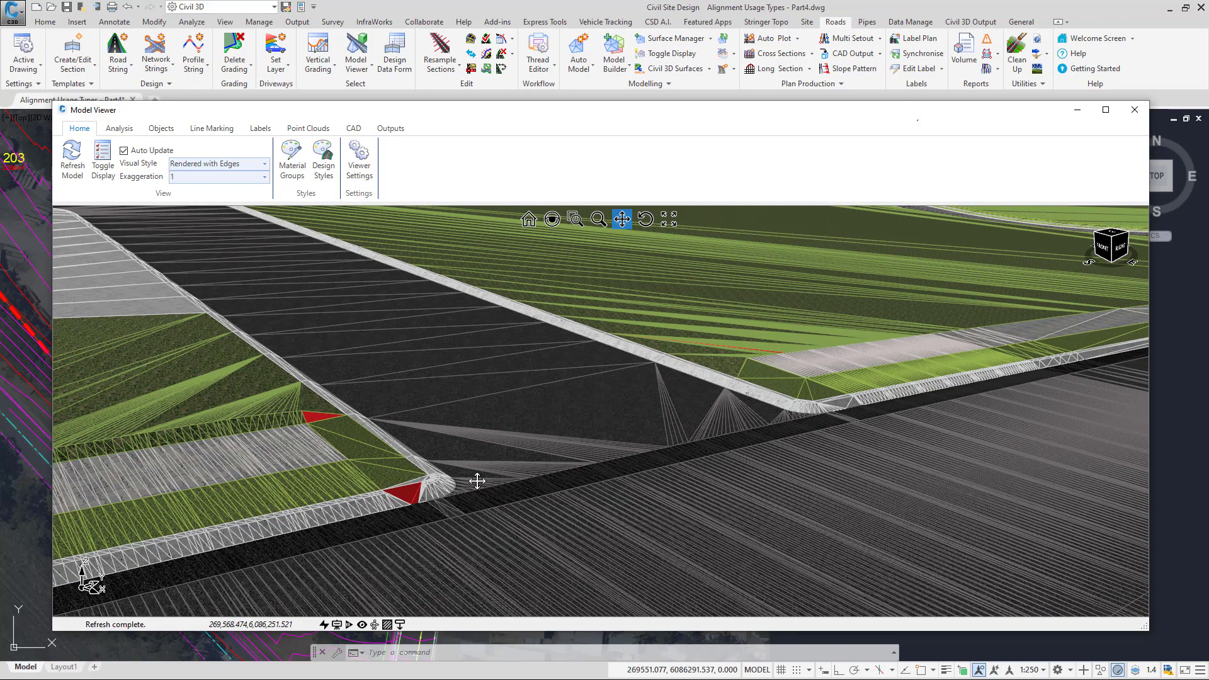
scroll(660, 503, down, 3)
middle_drag(660, 503, 488, 426)
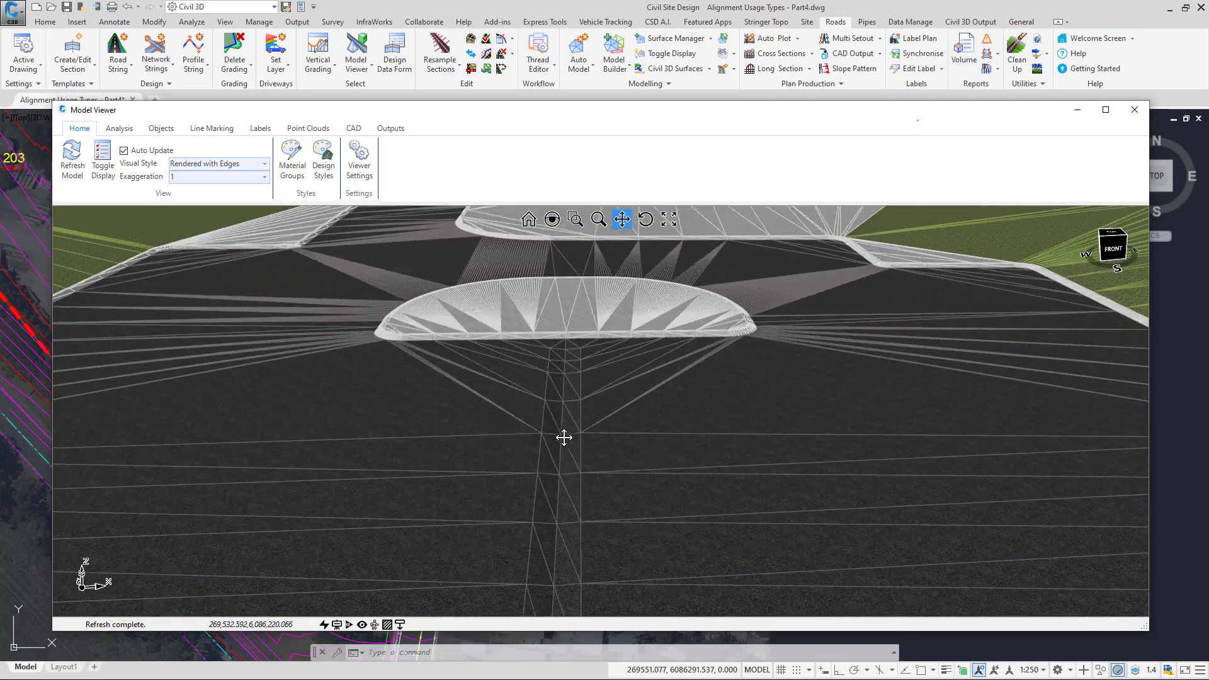
middle_drag(551, 395, 518, 440)
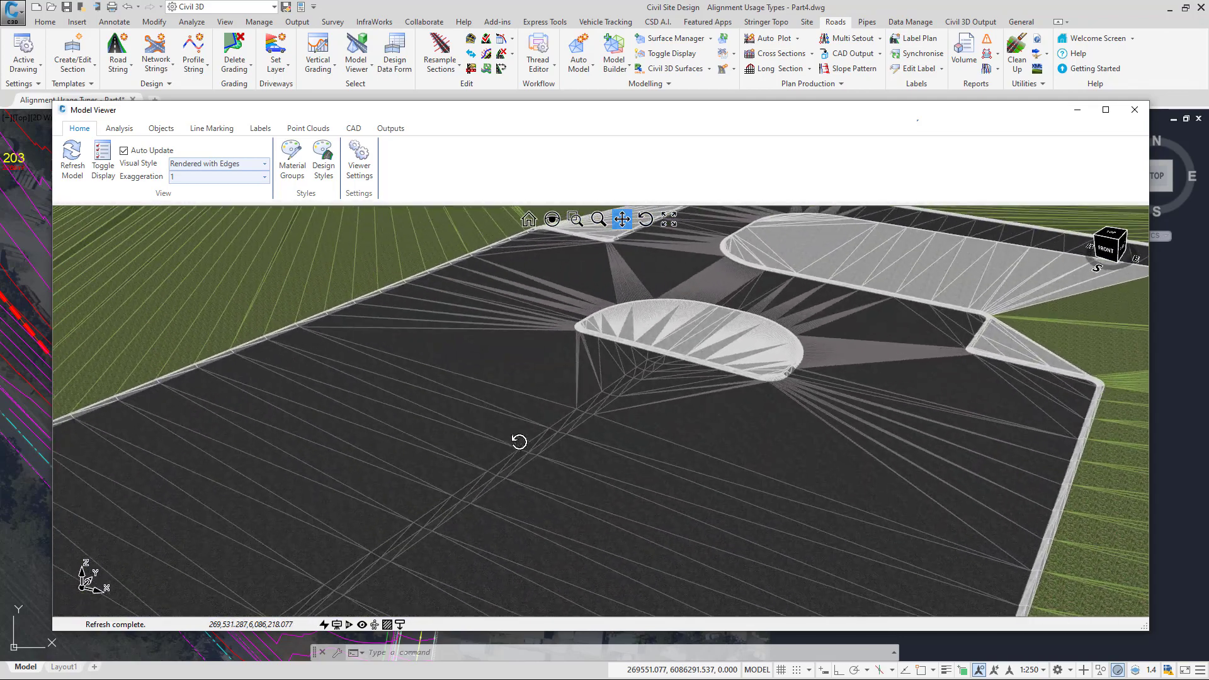
scroll(508, 450, down, 2)
- Open the Vertical Grading Editor for the Ilett Street - Carpark - Dish string and display its Auto Profile entries
right_click(509, 453)
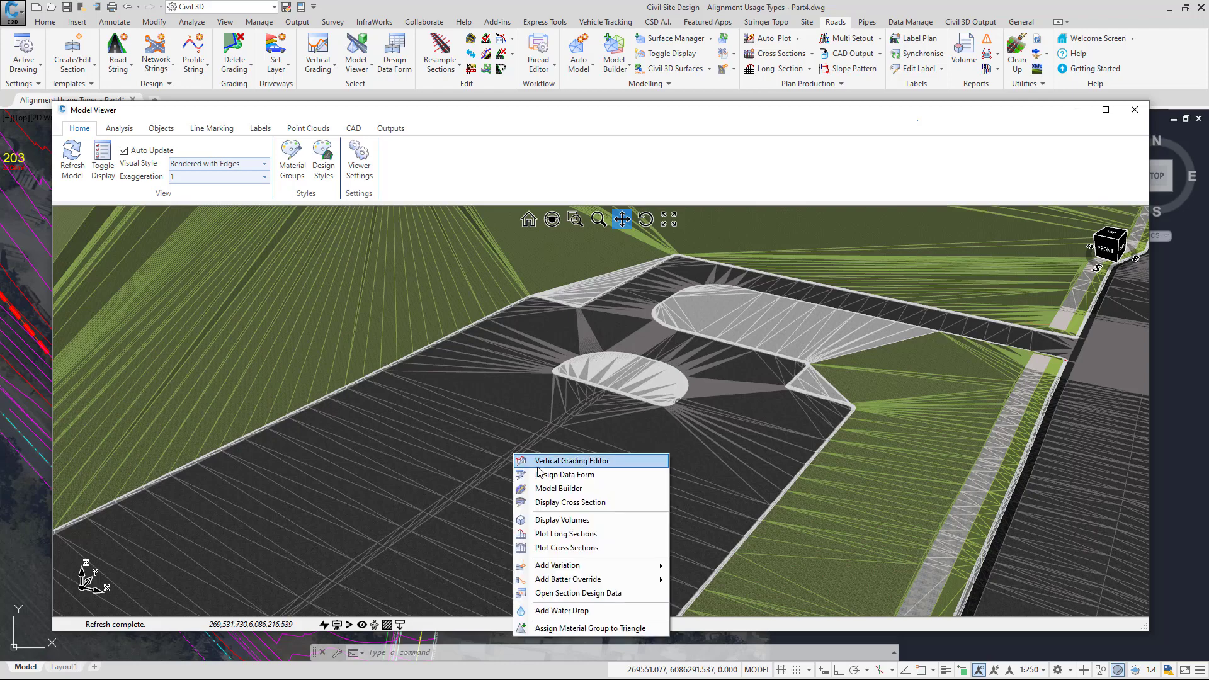
key(Escape)
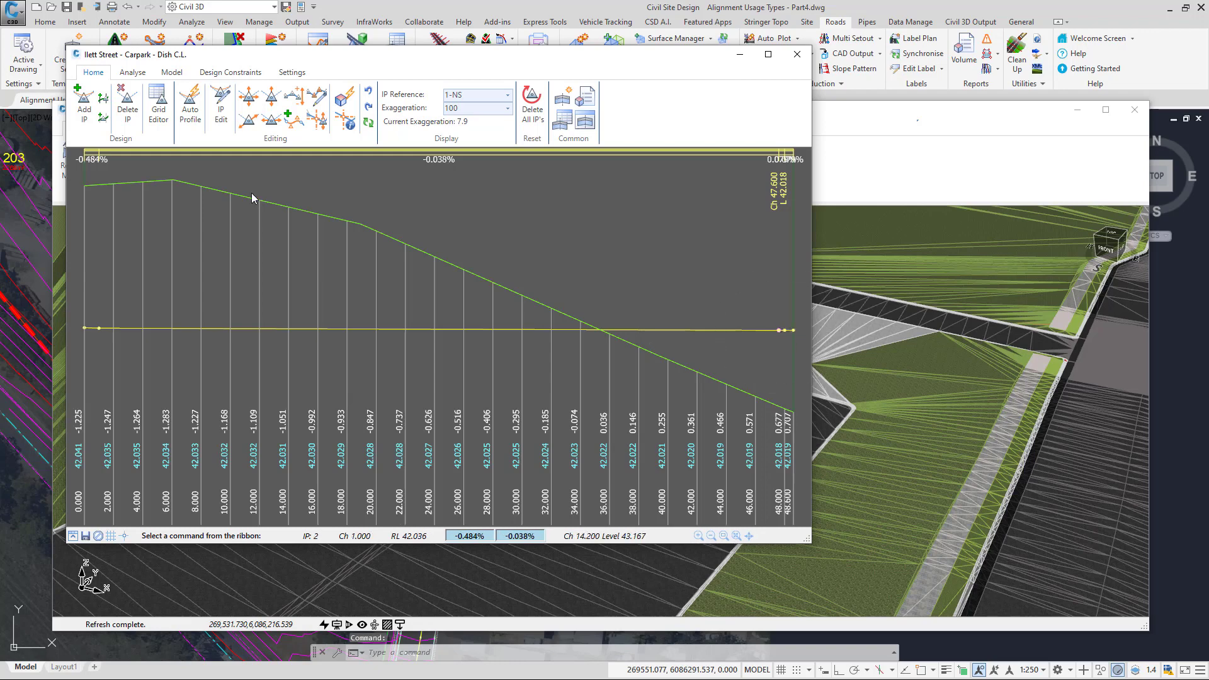
click(189, 112)
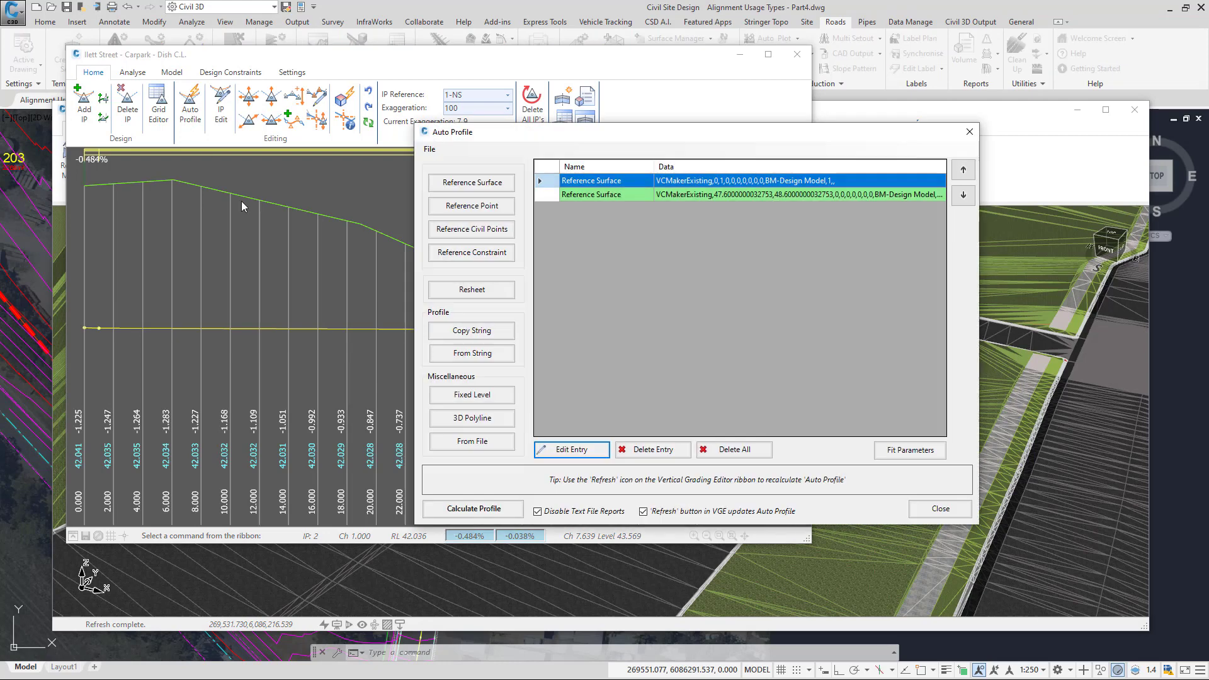
- Review the start and end Reference Surface entries of the dish profile without editing them, and close the Vertical Grading Editor
double_click(724, 184)
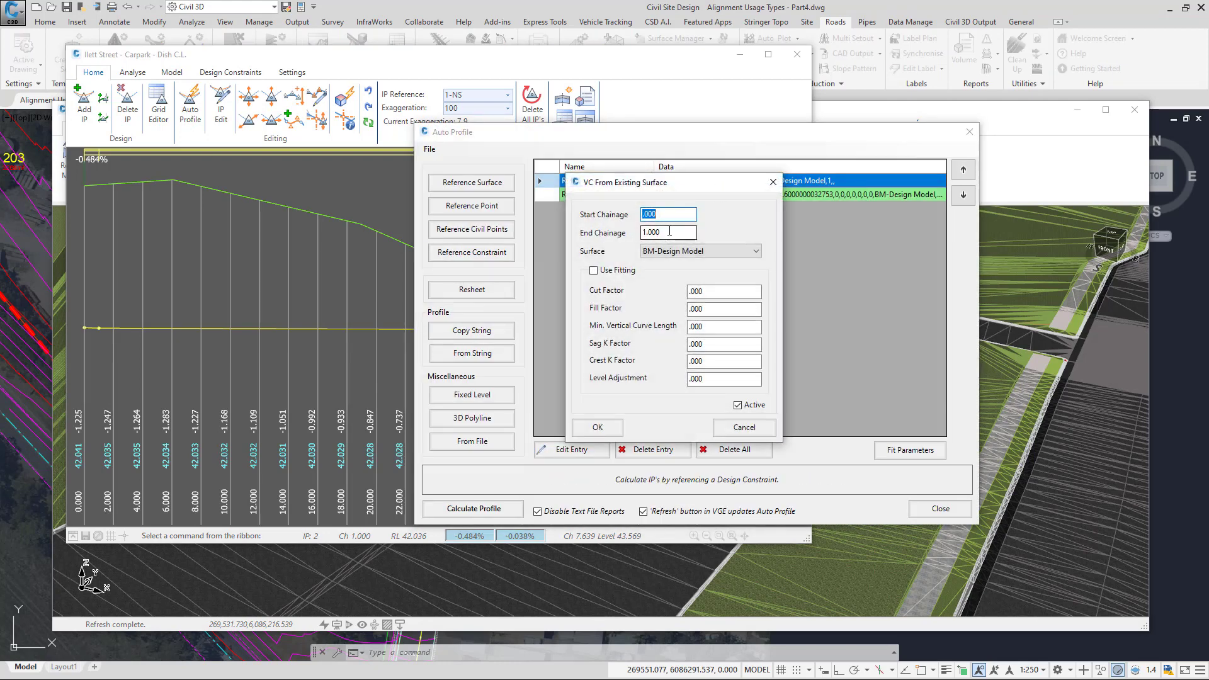
click(744, 427)
double_click(756, 195)
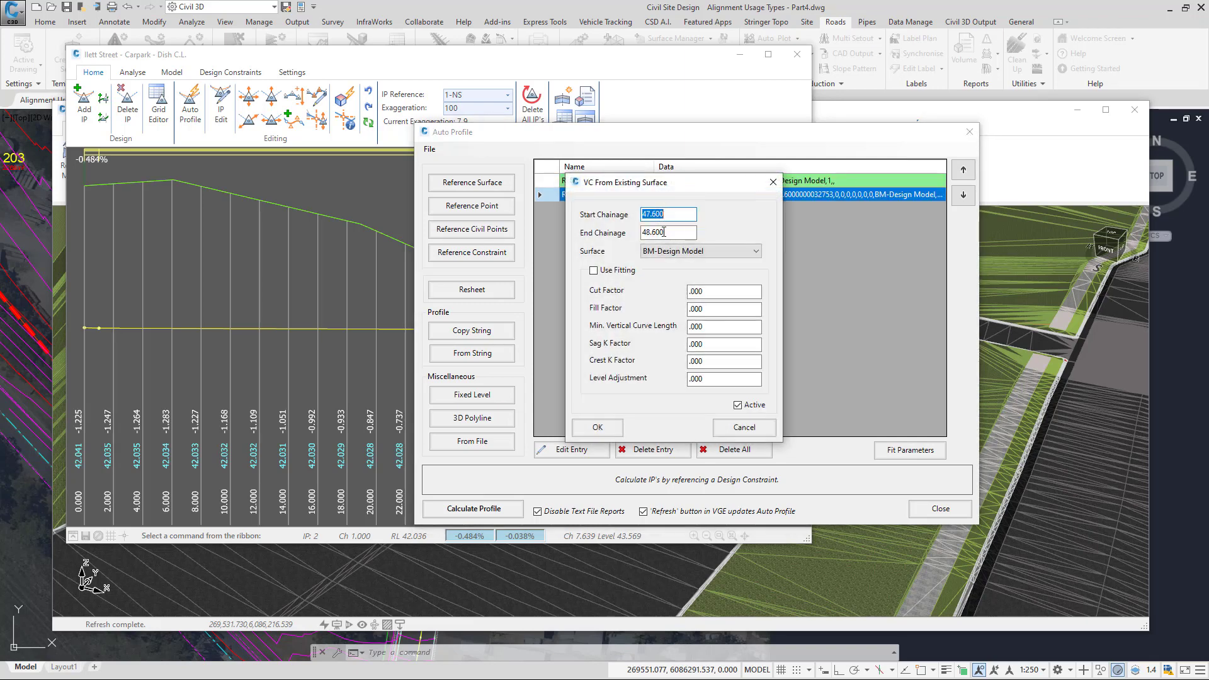
click(744, 427)
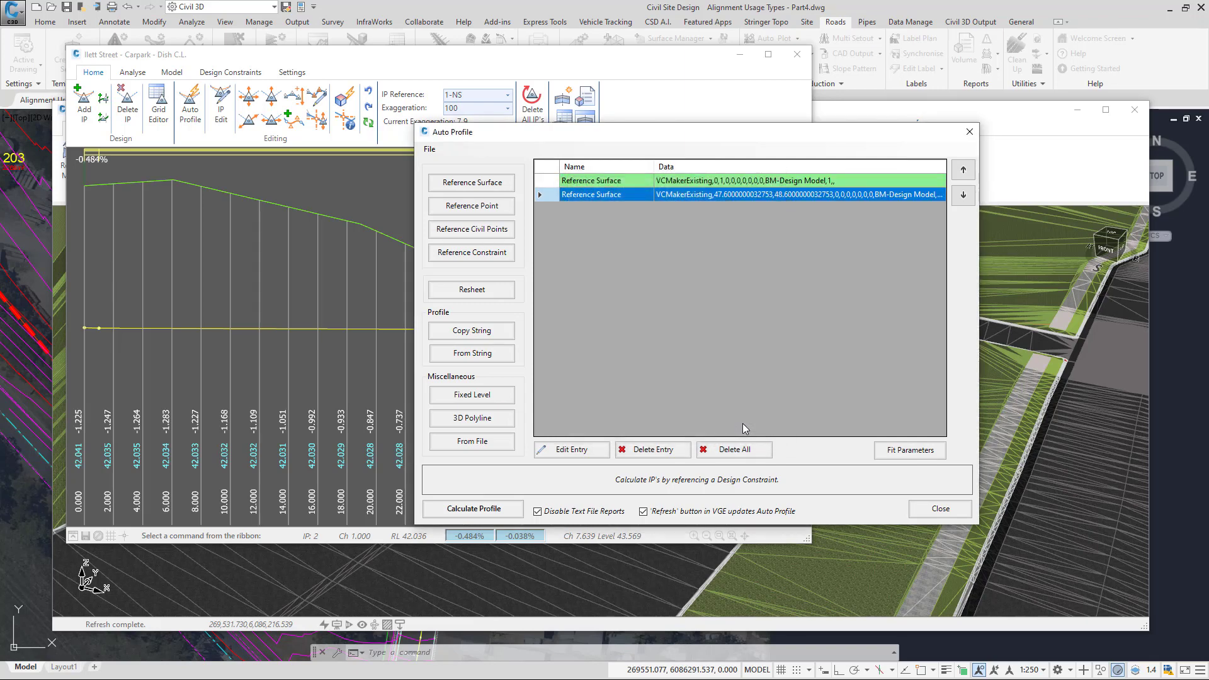
click(940, 508)
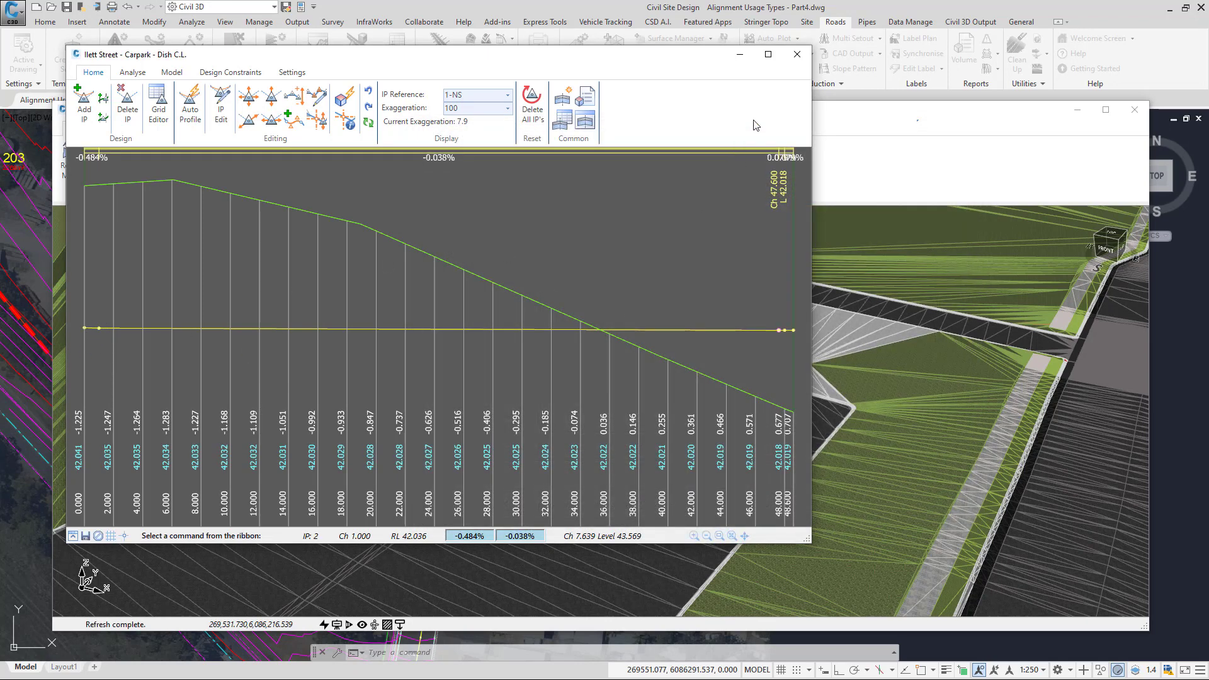
click(800, 58)
click(797, 55)
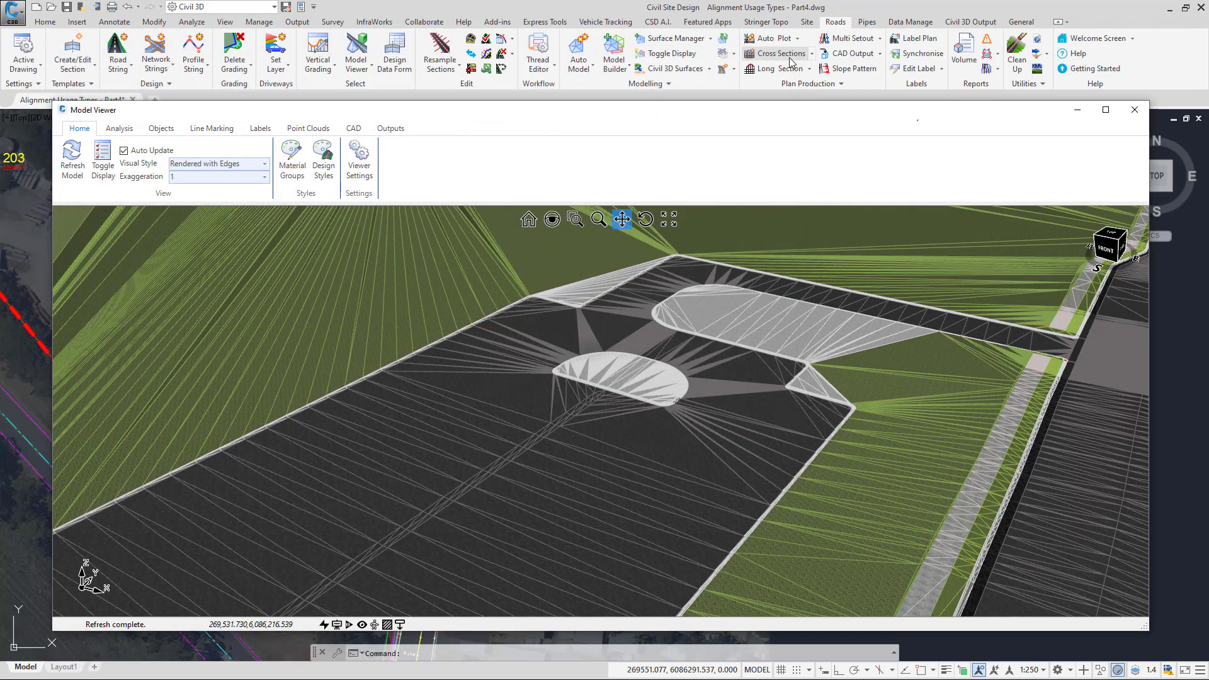
- Open the Vertical Grading Editor for the Ilett Street - Carpark - Island string from the 3D model, review its profile and close it
scroll(647, 382, up, 5)
right_click(598, 399)
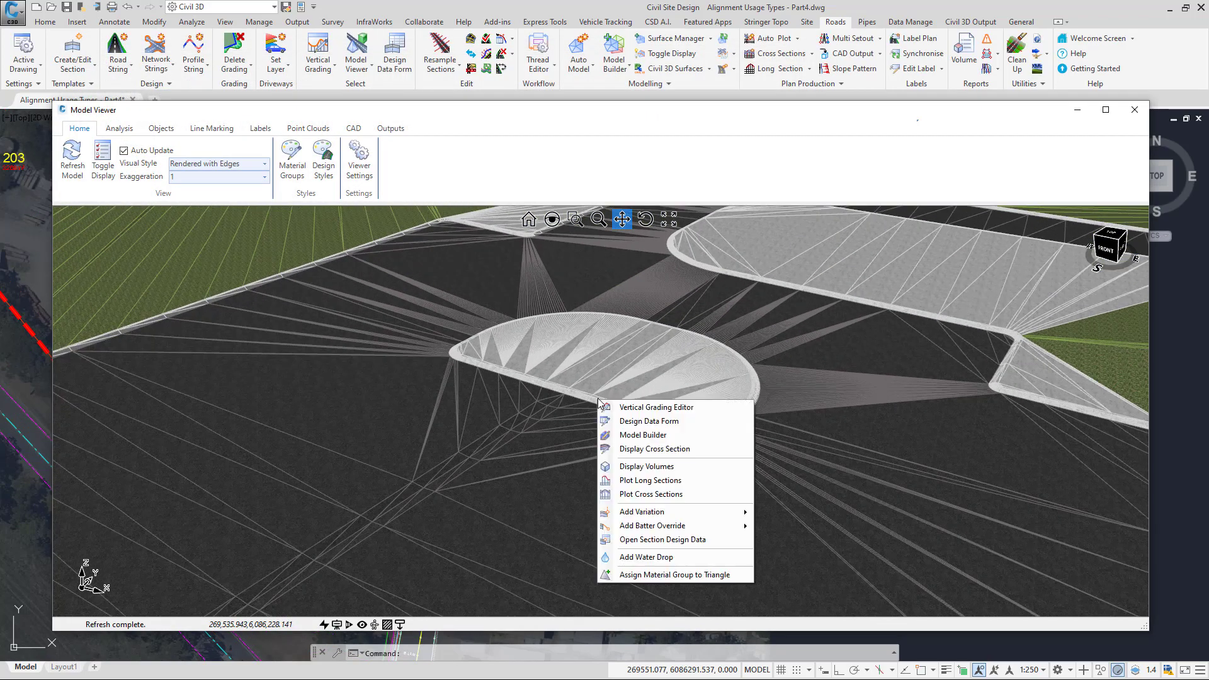
click(647, 408)
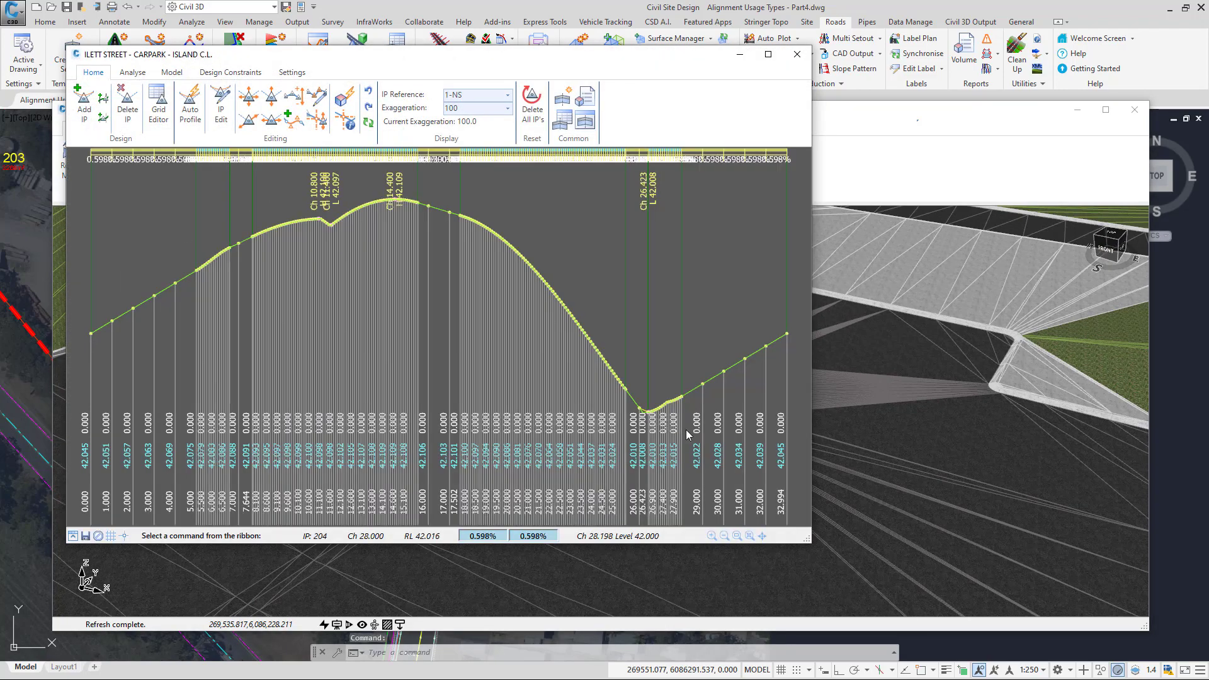
click(797, 55)
- Open the Vertical Grading Editor for the Ilett Street - Carpark string from the entrance kerb and place it beside the model
middle_drag(598, 340, 850, 412)
scroll(843, 403, up, 2)
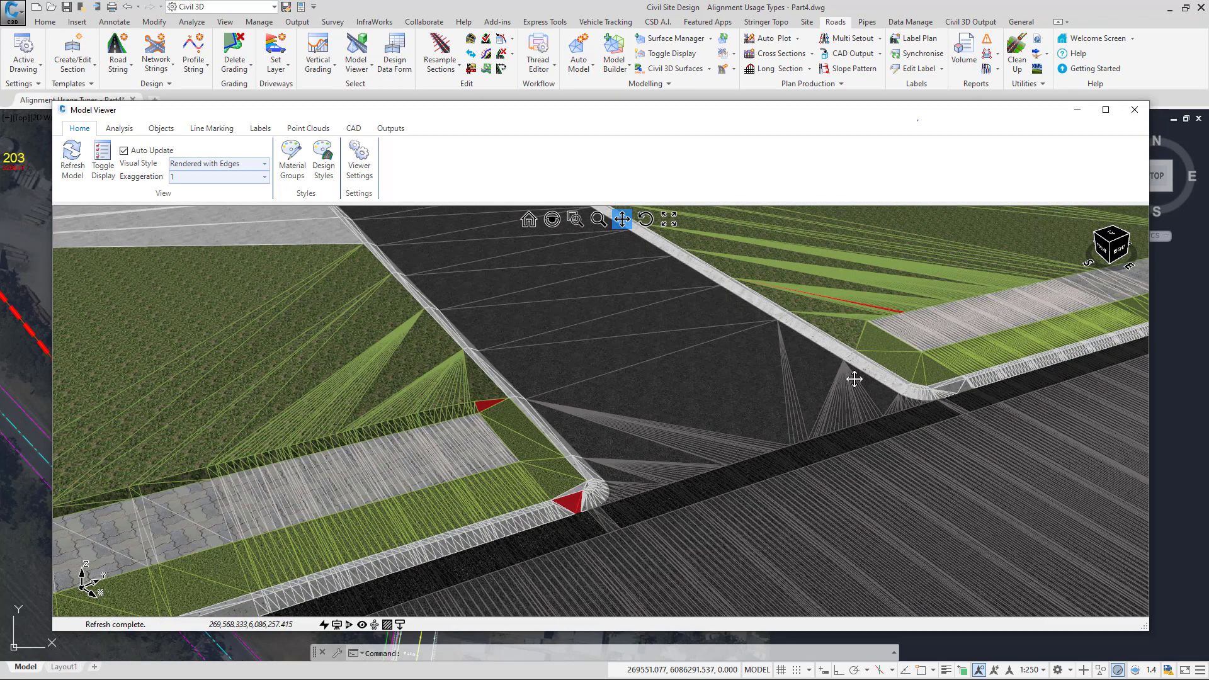
right_click(773, 307)
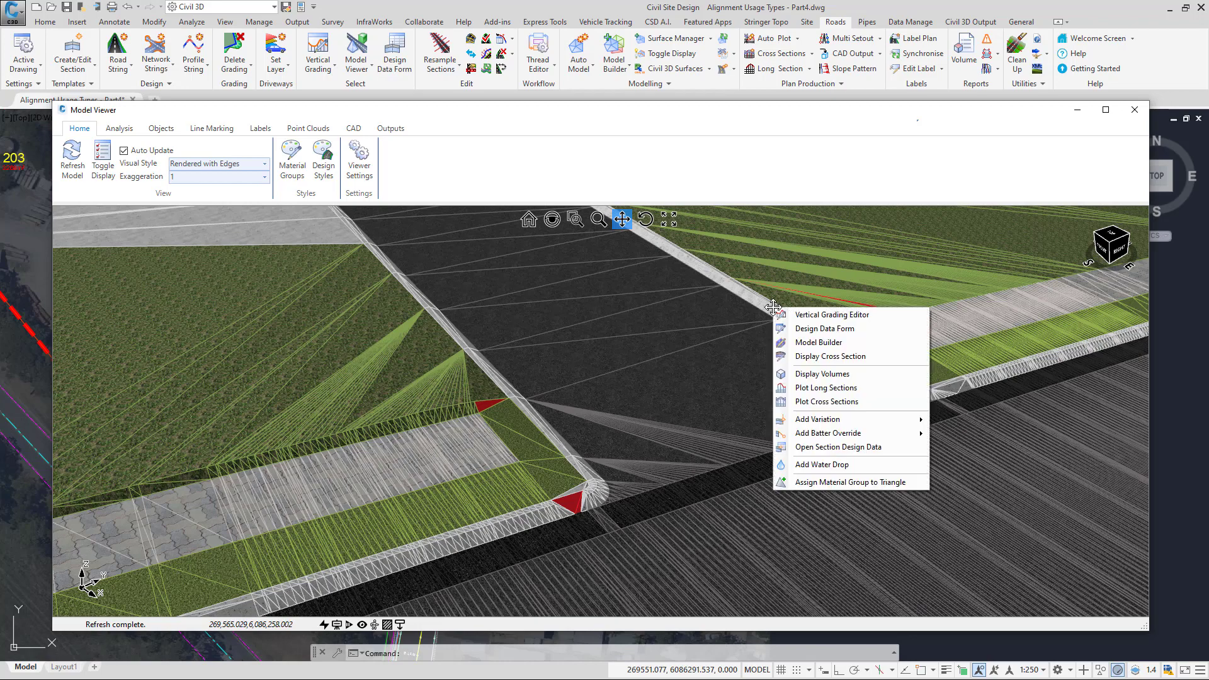
click(788, 315)
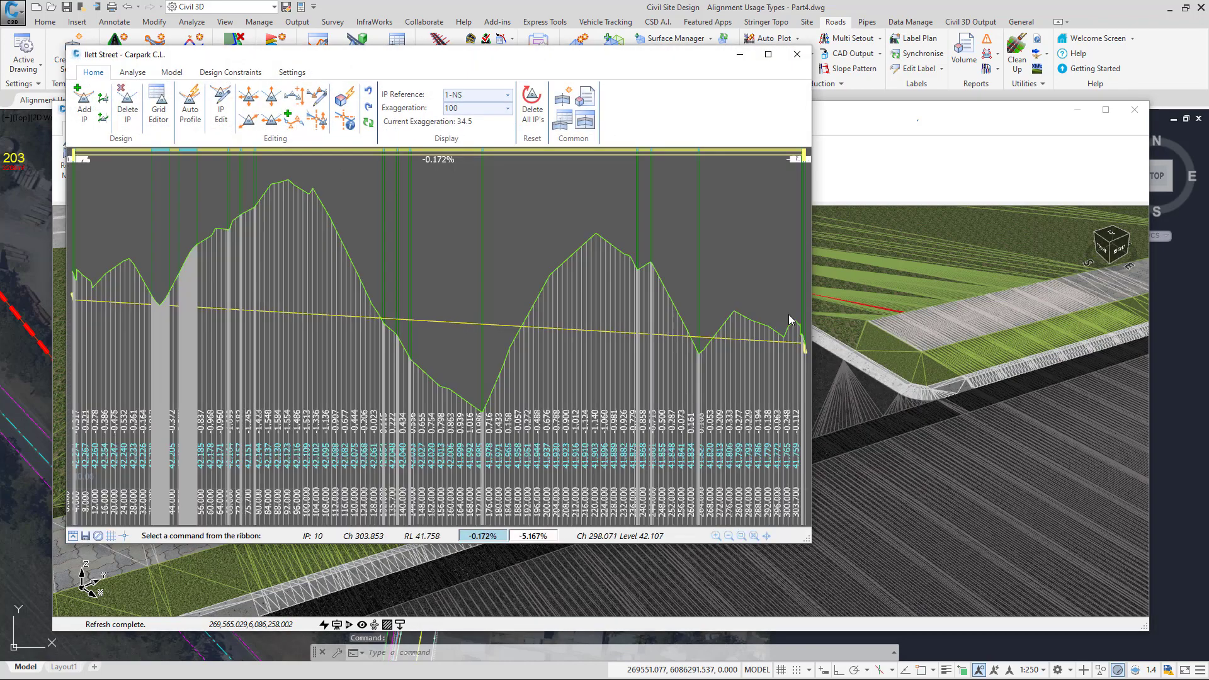
drag(346, 60, 712, 84)
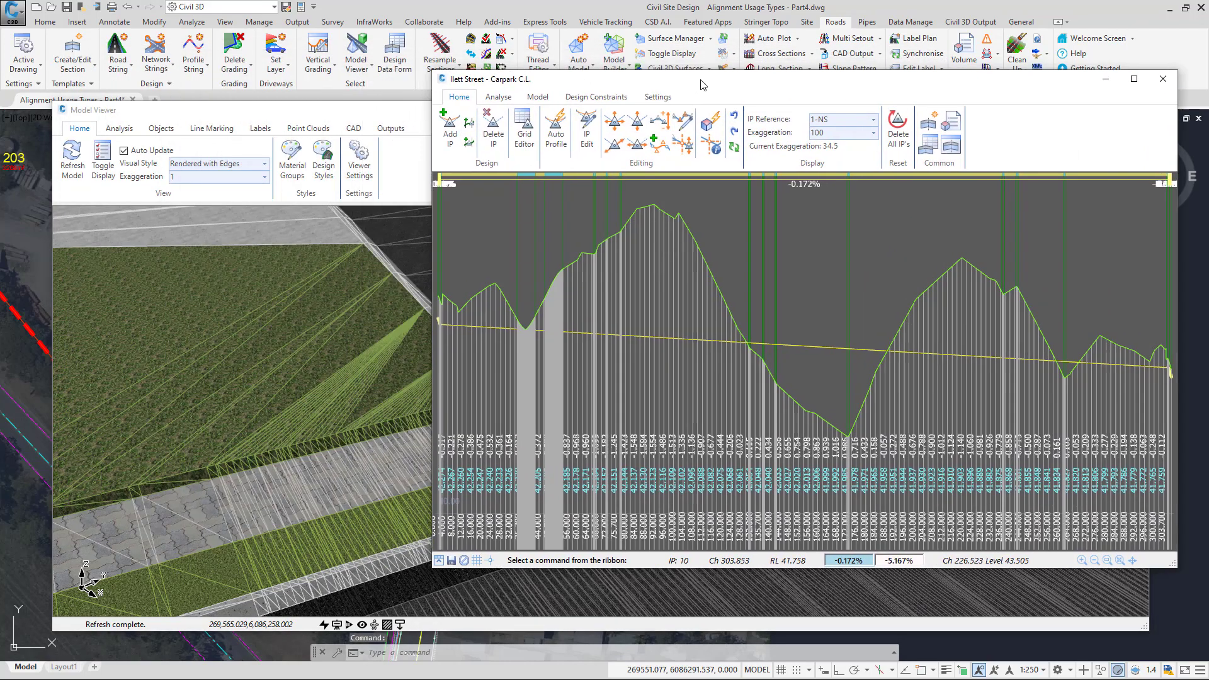
- Examine the red triangle at the carpark entrance kerb return in the 3D model up close and from a low angle
click(87, 346)
scroll(289, 502, up, 10)
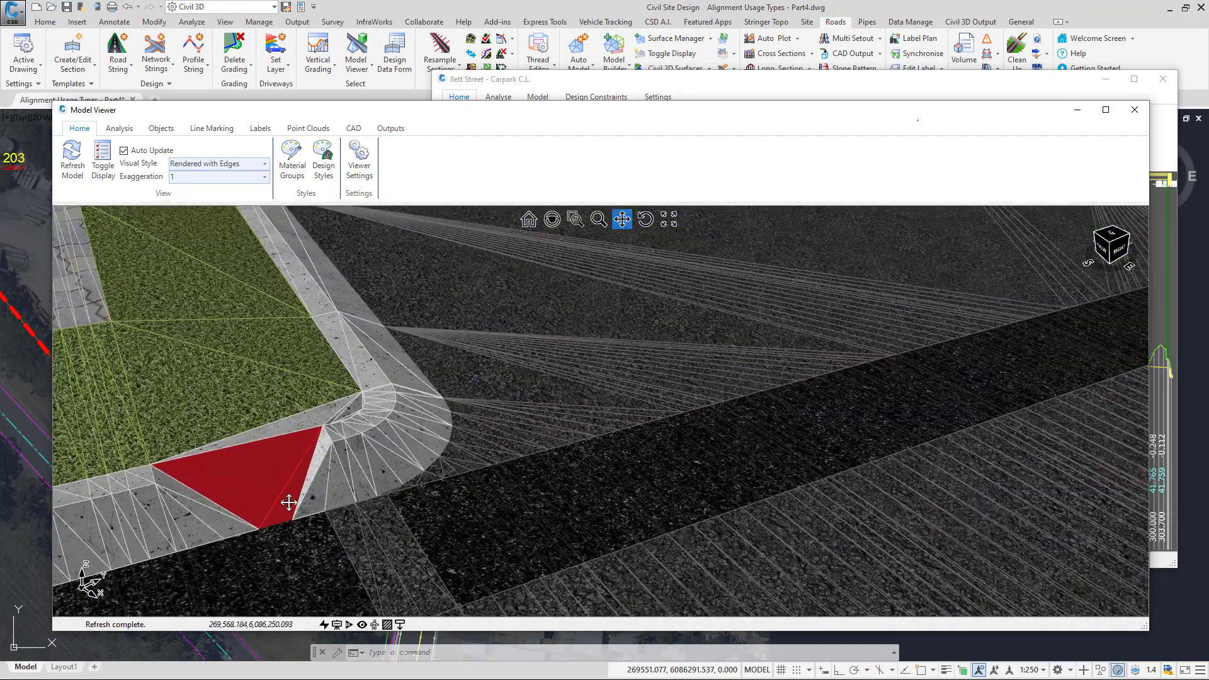
middle_drag(289, 501, 278, 473)
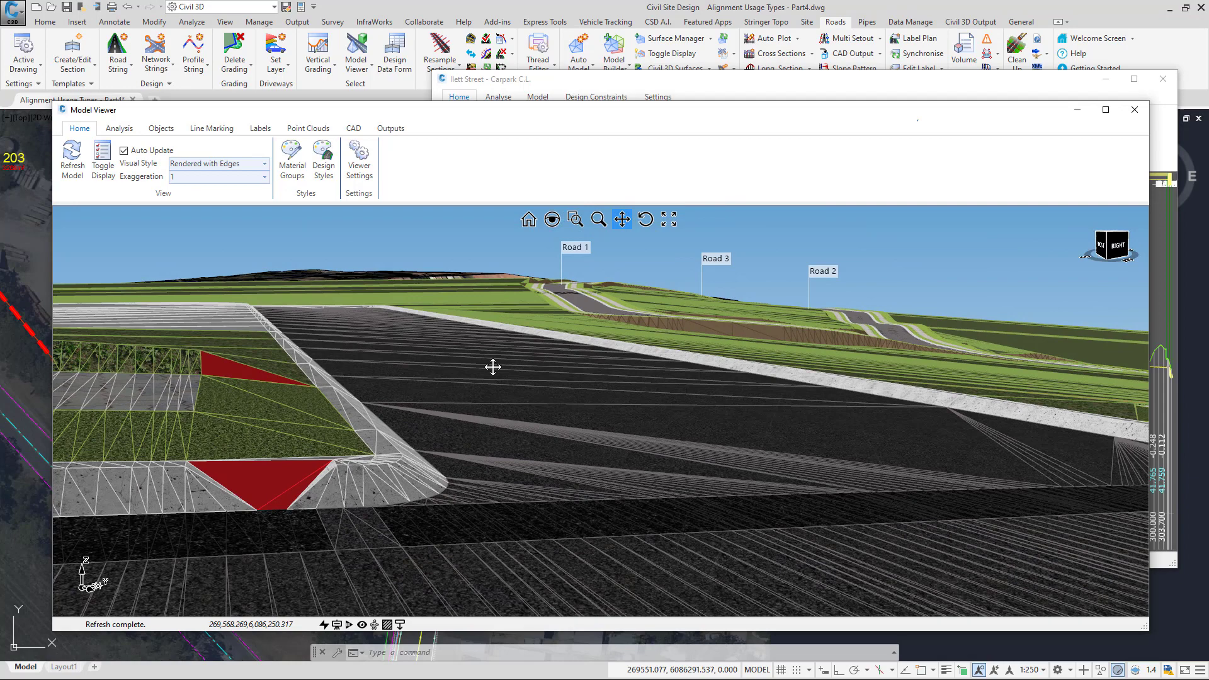
- Inspect the IPs at the start of the Ilett Street - Carpark profile, around chainage 0 to 2
click(862, 89)
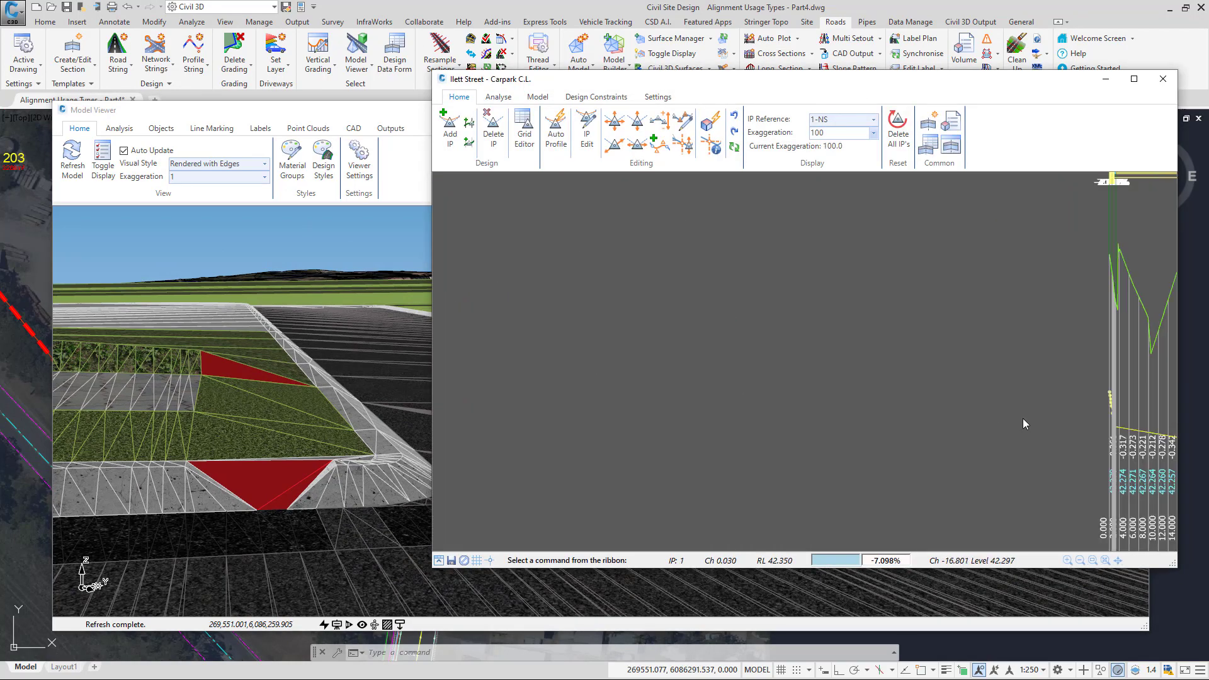
scroll(1023, 418, up, 5)
scroll(746, 421, up, 8)
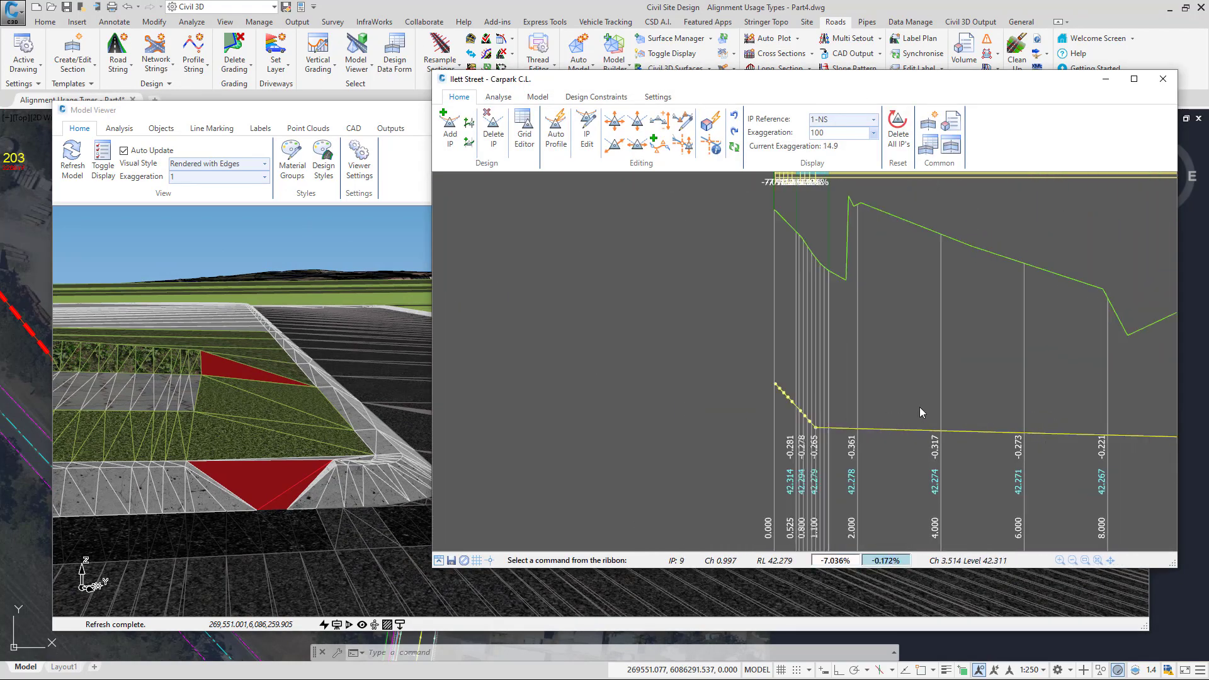
middle_drag(643, 422, 729, 425)
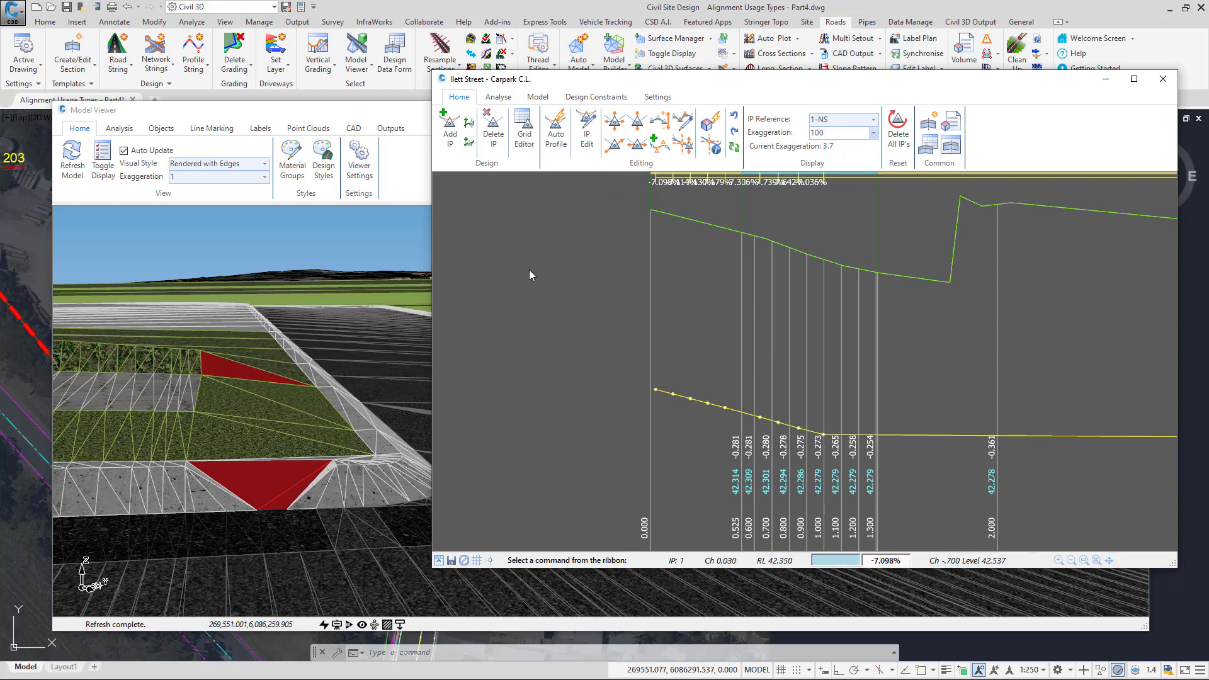
- Review the first Reference Point entry in the carpark string's Auto Profile, and close the entry and Auto Profile without editing
click(556, 131)
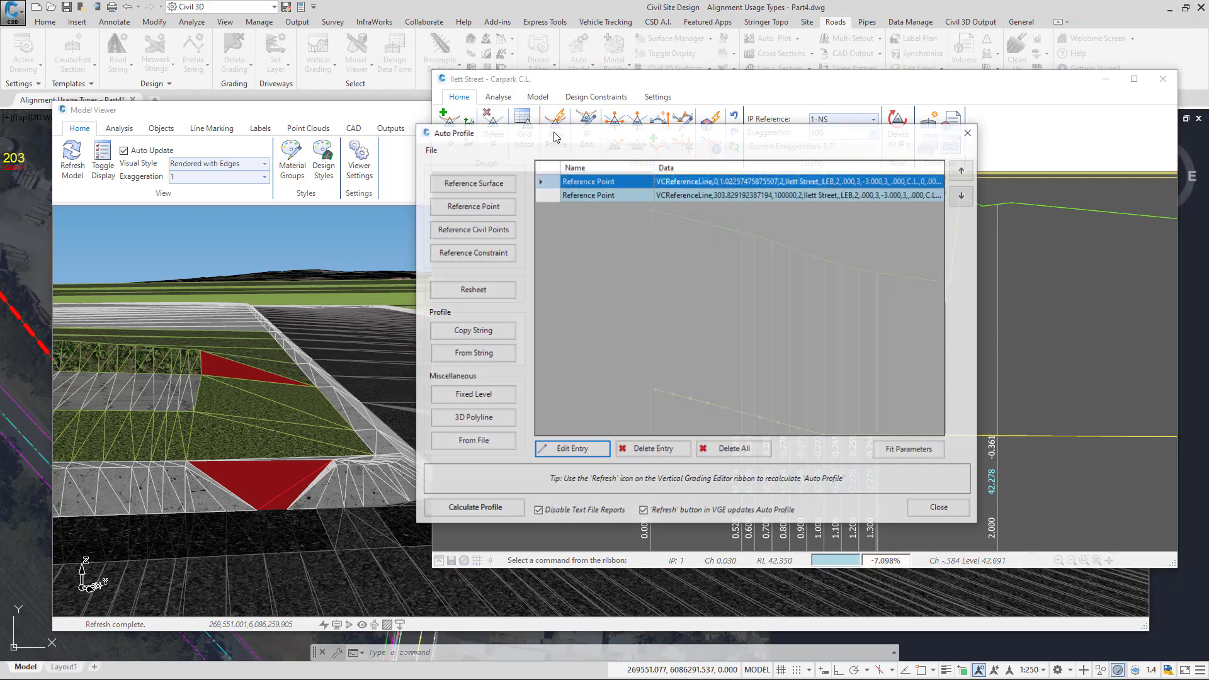
drag(722, 170, 792, 179)
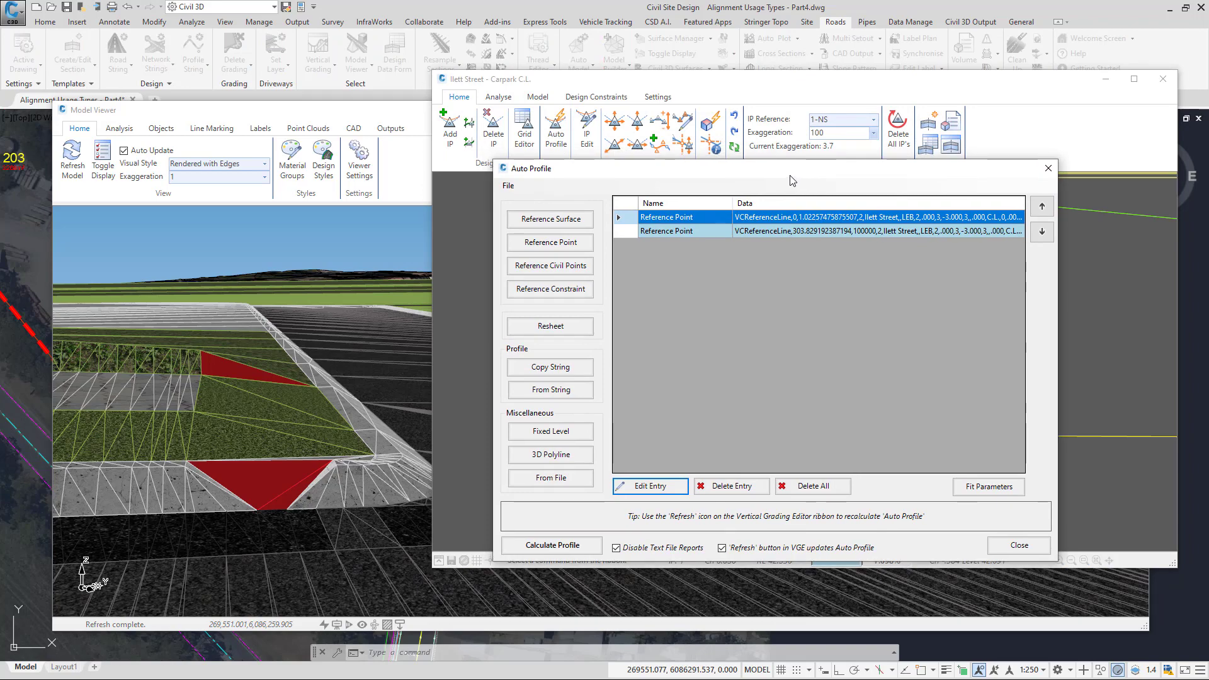
double_click(803, 221)
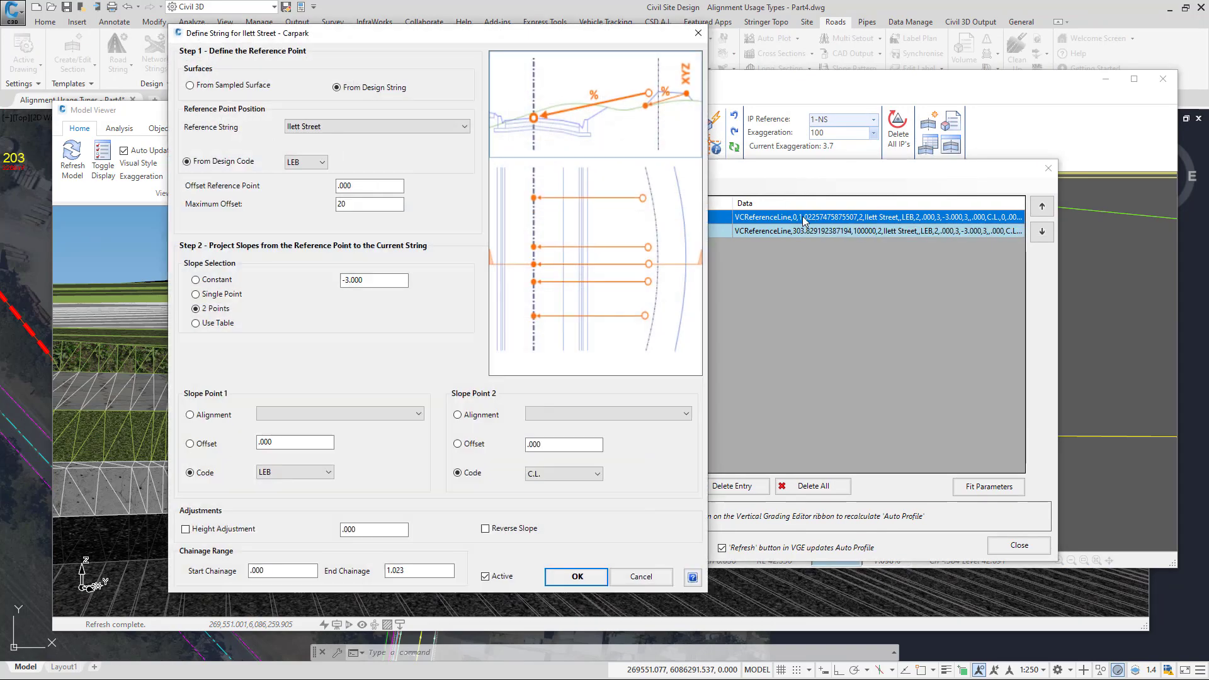
drag(507, 38, 882, 45)
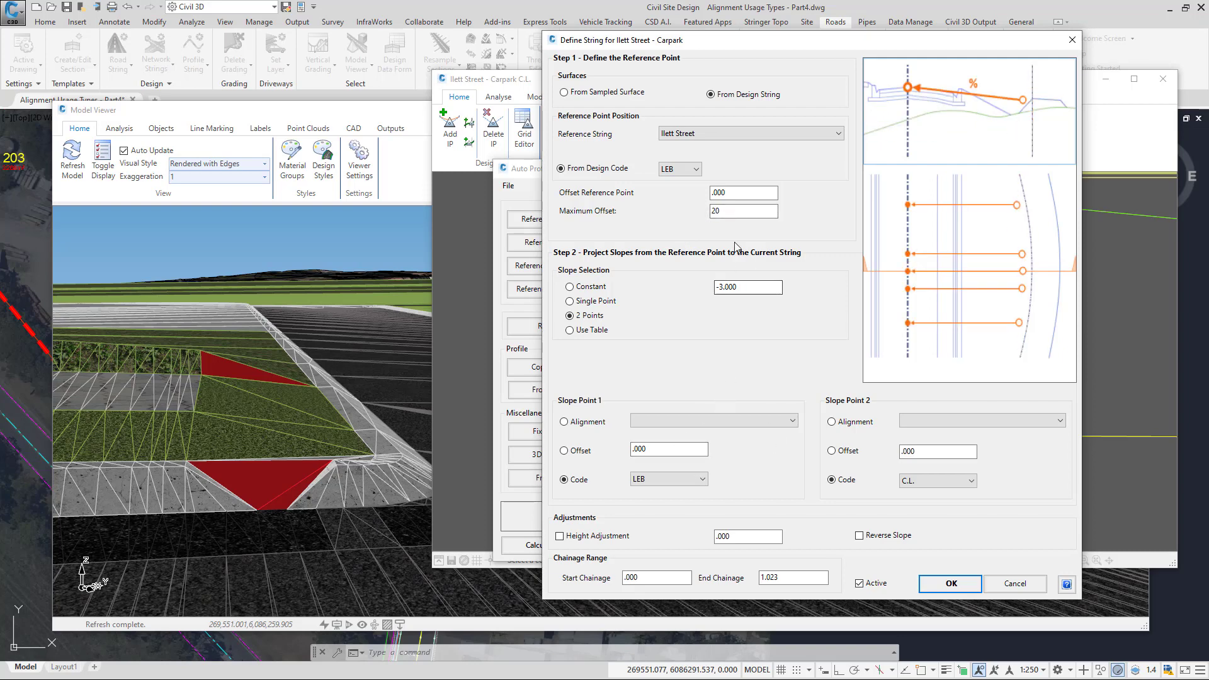
click(1071, 40)
click(1048, 168)
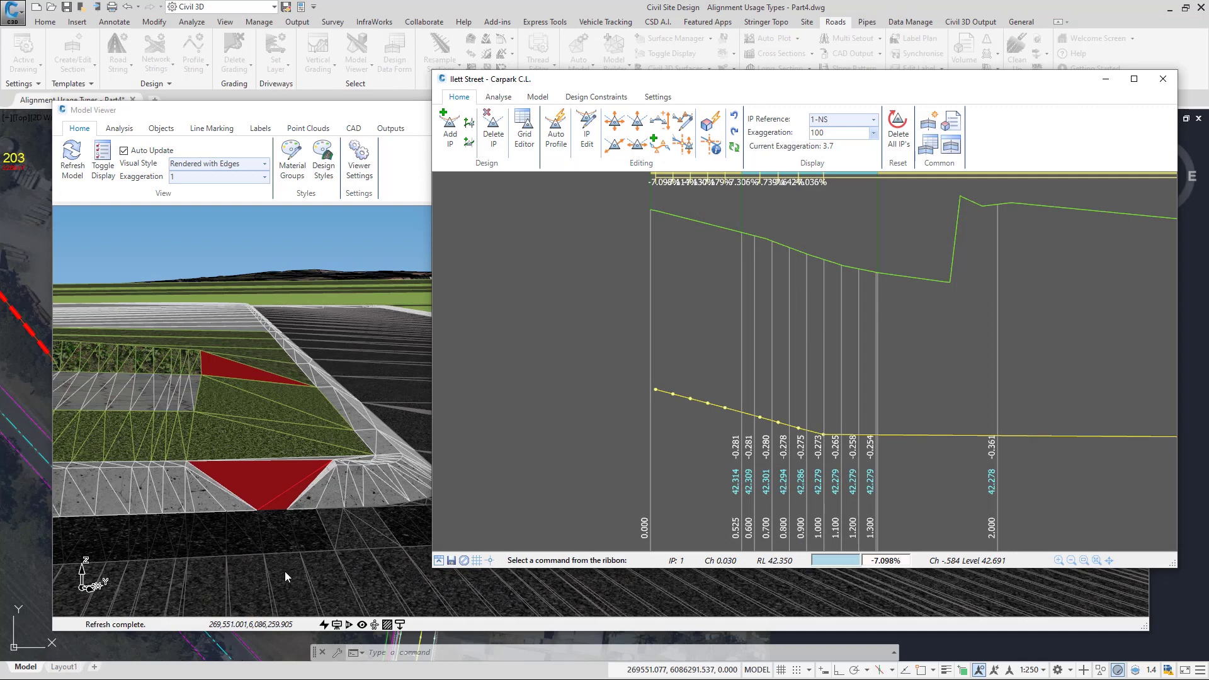
- Slide the first IP of the carpark profile back to about chainage -0.007 and close the Vertical Grading Editor
click(651, 393)
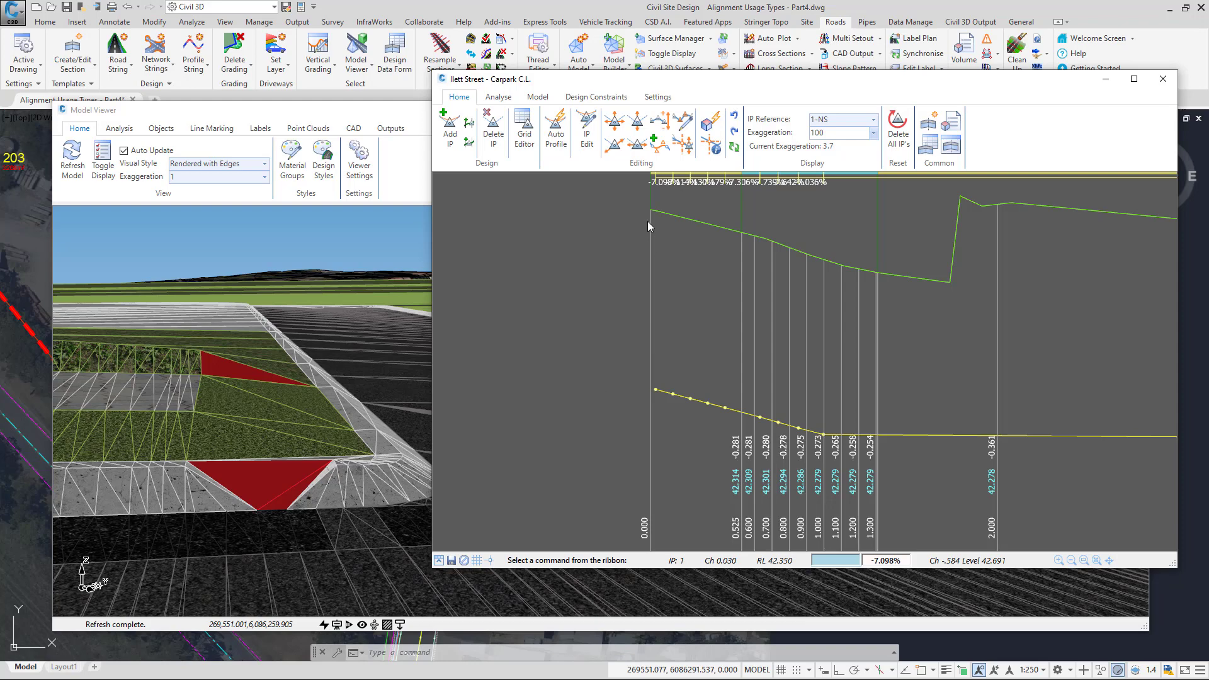
click(614, 146)
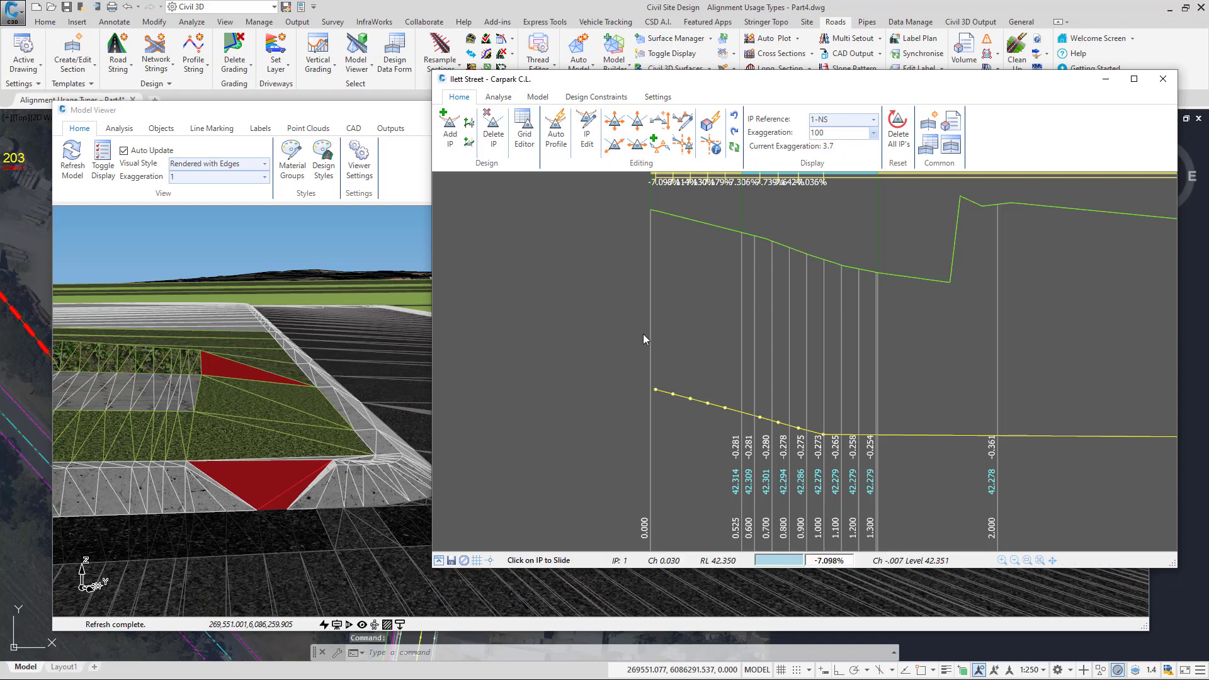
click(654, 390)
click(650, 391)
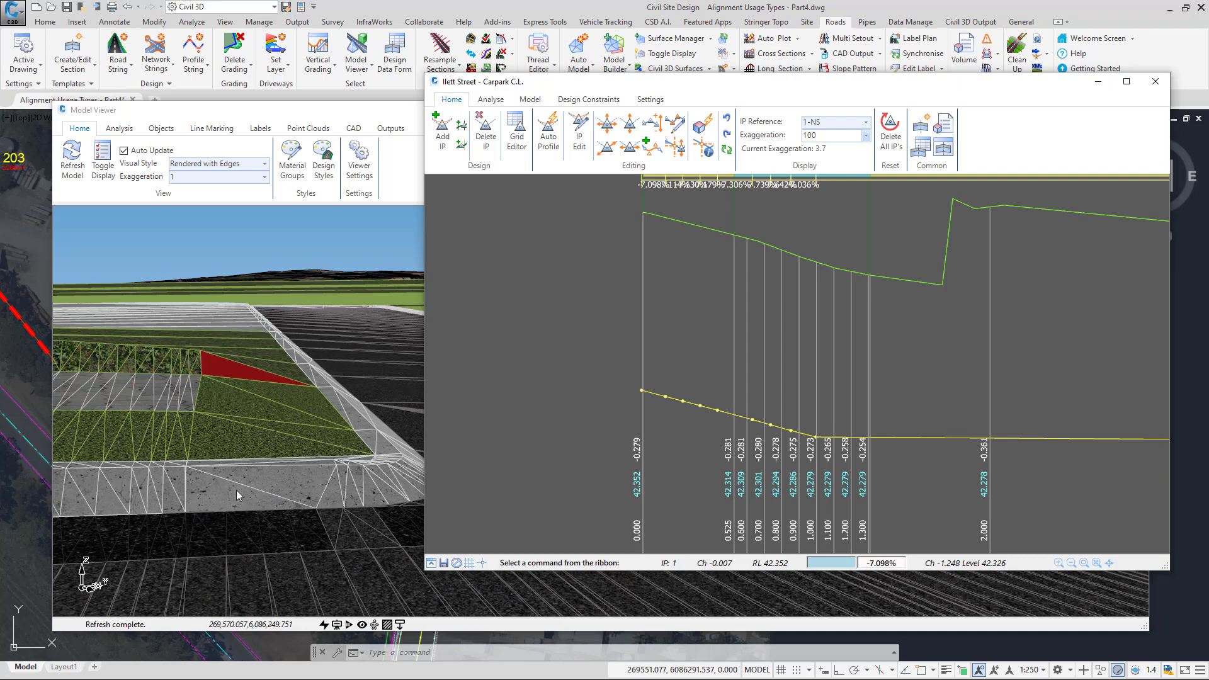
click(1155, 81)
- Review the whole carpark, dish and islands in the 3D model after the entrance profile adjustment
drag(542, 377, 532, 394)
scroll(696, 410, up, 3)
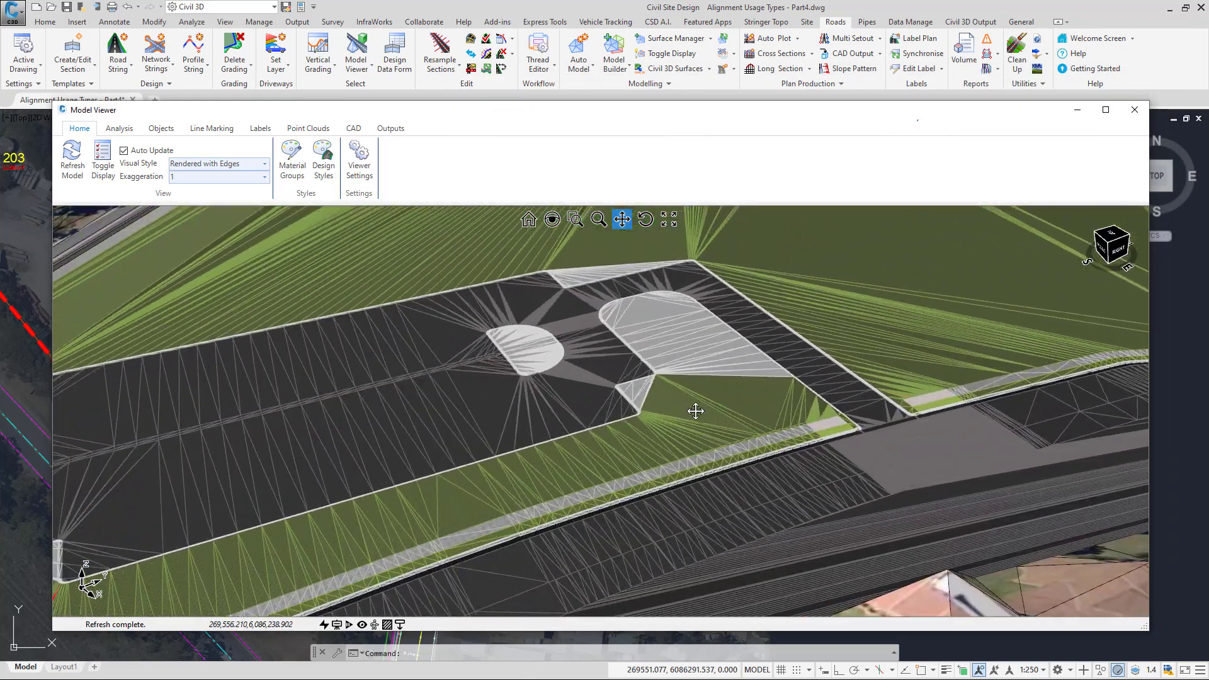
middle_drag(695, 410, 773, 380)
mouse_move(773, 380)
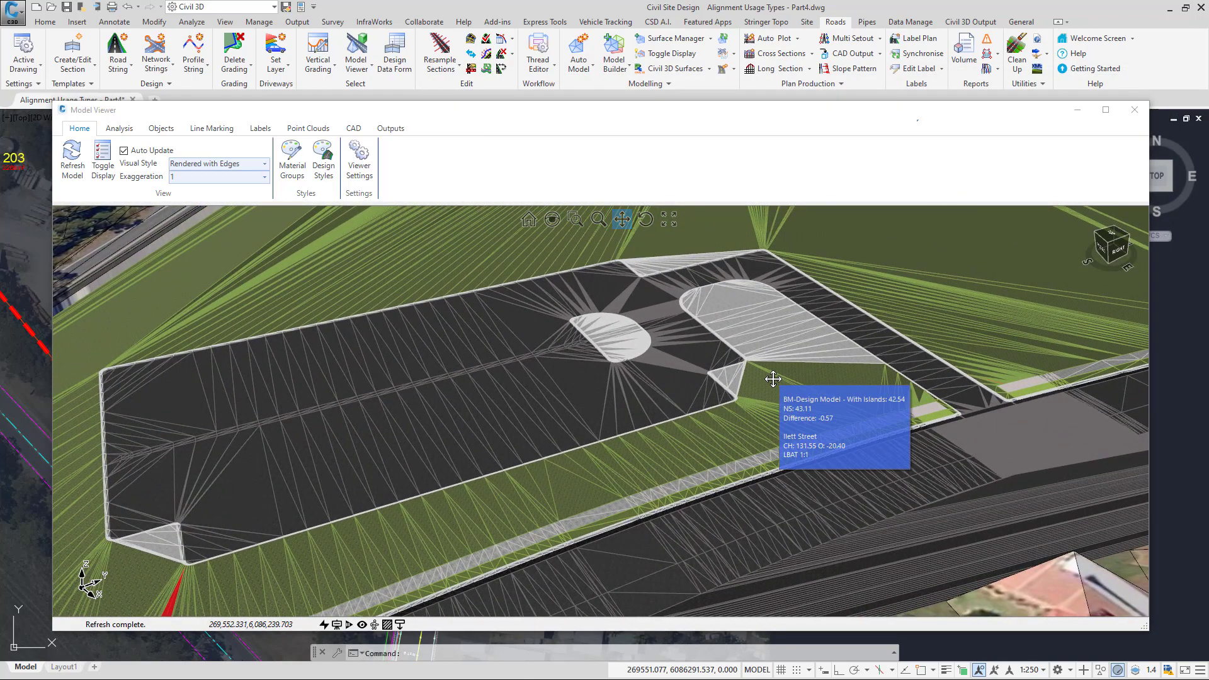